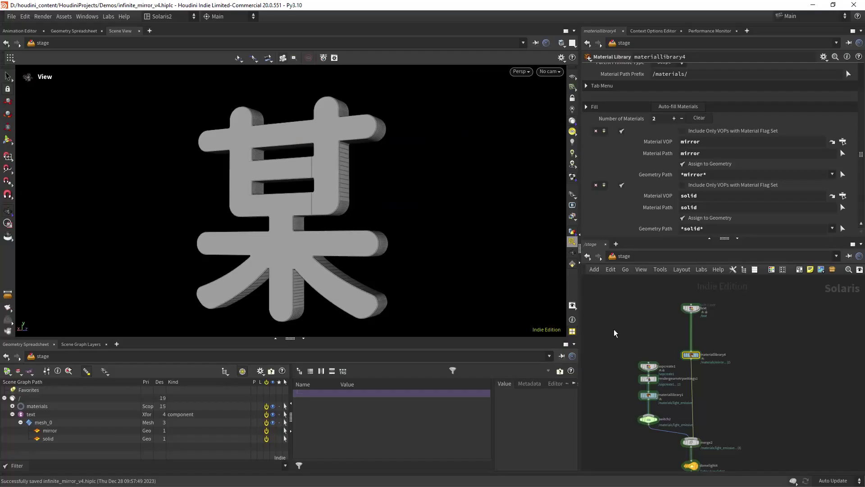
Open the geometry network inside the text SOP Create node and go to the start of its node chain
scroll(619, 336, up, 3)
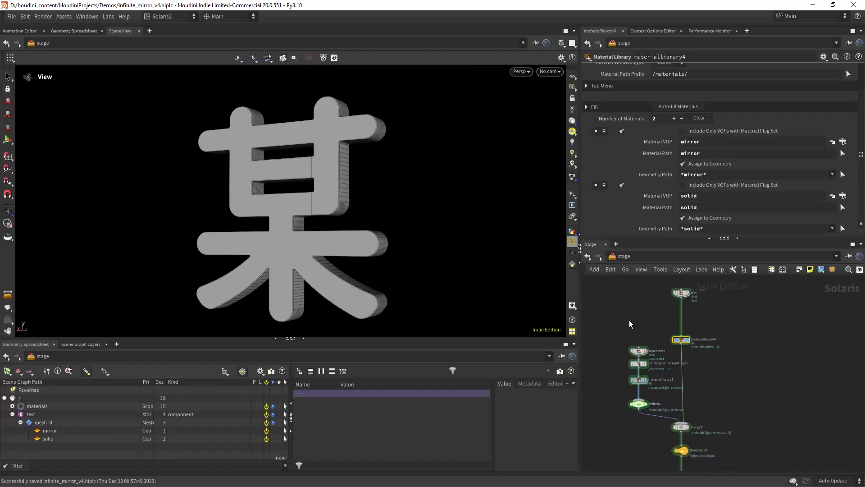
scroll(620, 337, up, 2)
mouse_move(690, 328)
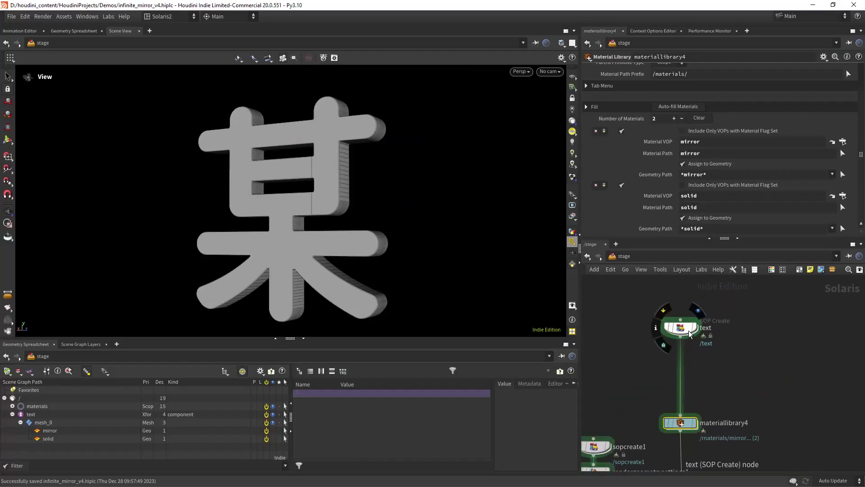
double_click(685, 329)
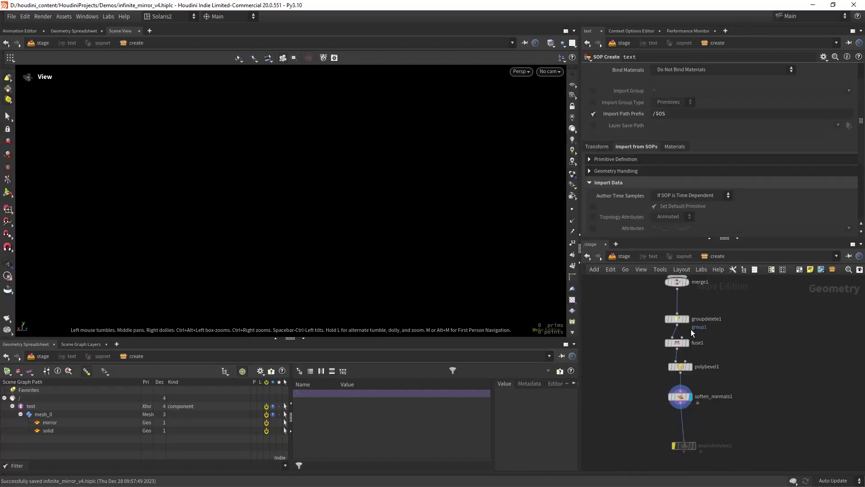
scroll(725, 353, down, 3)
middle_drag(728, 314, 707, 399)
Preview the text geometry at the first nodes of the chain, through the extrusion and on to matchsize1
scroll(701, 348, up, 3)
mouse_move(656, 353)
click(664, 335)
middle_drag(687, 359, 698, 303)
mouse_move(667, 334)
click(674, 318)
middle_drag(700, 381, 706, 319)
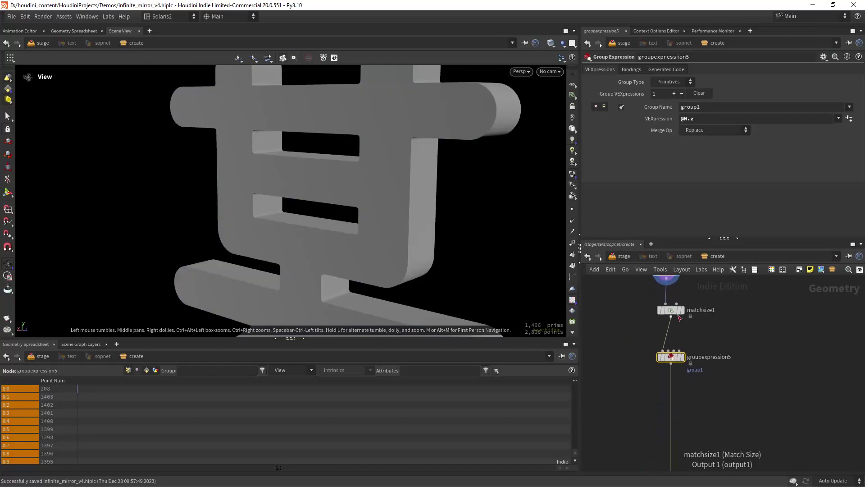
click(686, 295)
Display groupexpression5 and inspect the faces it groups from an angled view of the character
scroll(722, 332, down, 3)
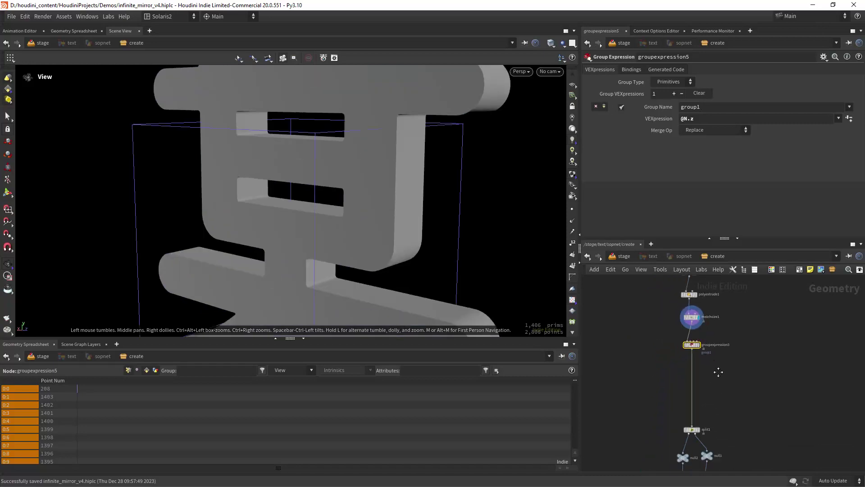
click(691, 342)
scroll(435, 211, down, 5)
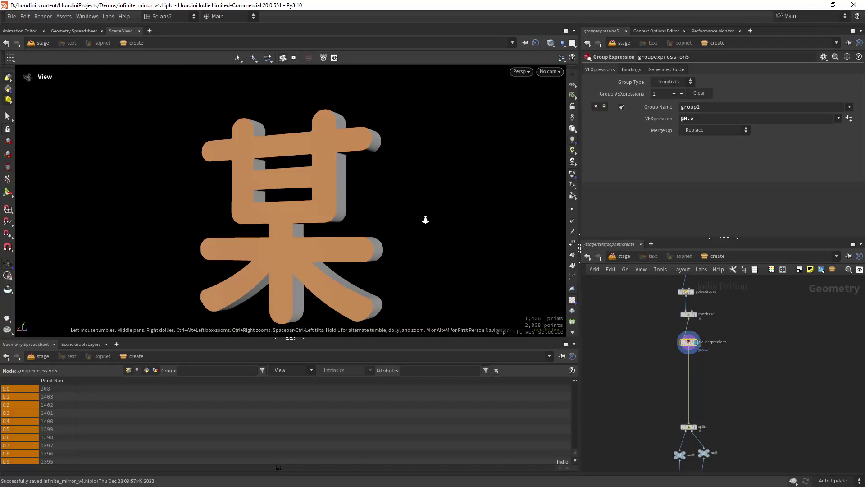
drag(380, 220, 361, 226)
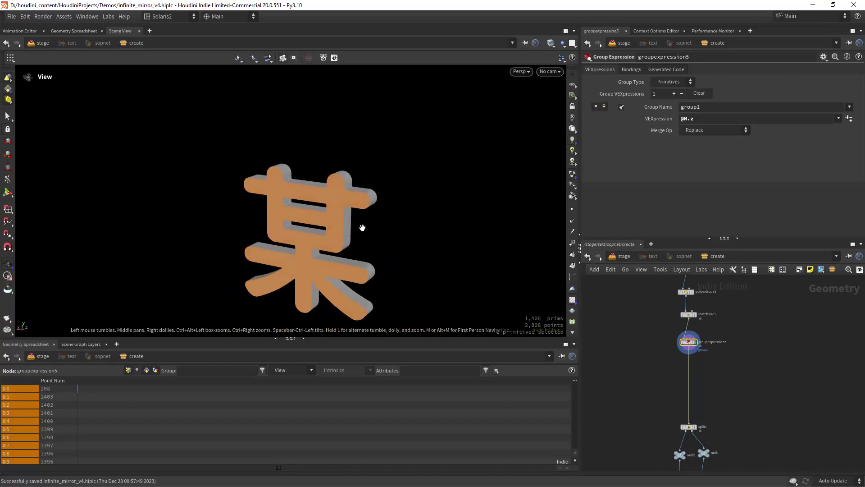
scroll(360, 207, up, 3)
Display the split1 result and the null2 branch to view the separated parts of the character
middle_drag(645, 412, 630, 340)
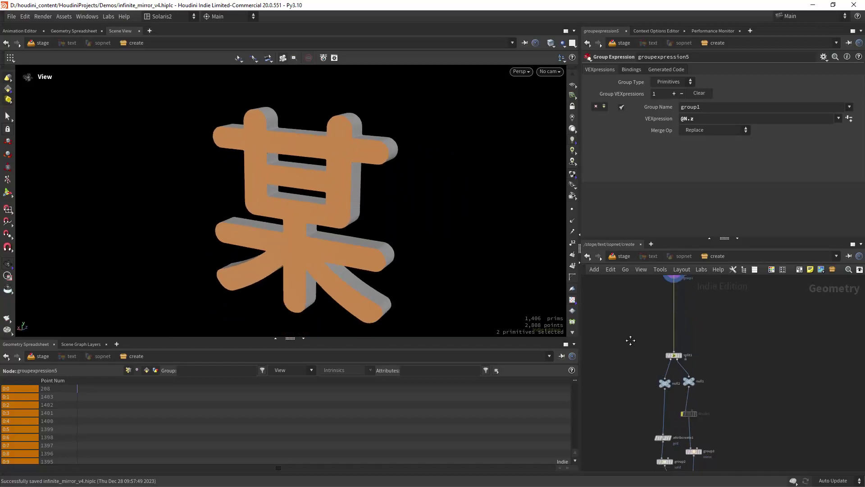
click(685, 349)
middle_drag(713, 363, 689, 317)
scroll(701, 312, up, 2)
mouse_move(663, 322)
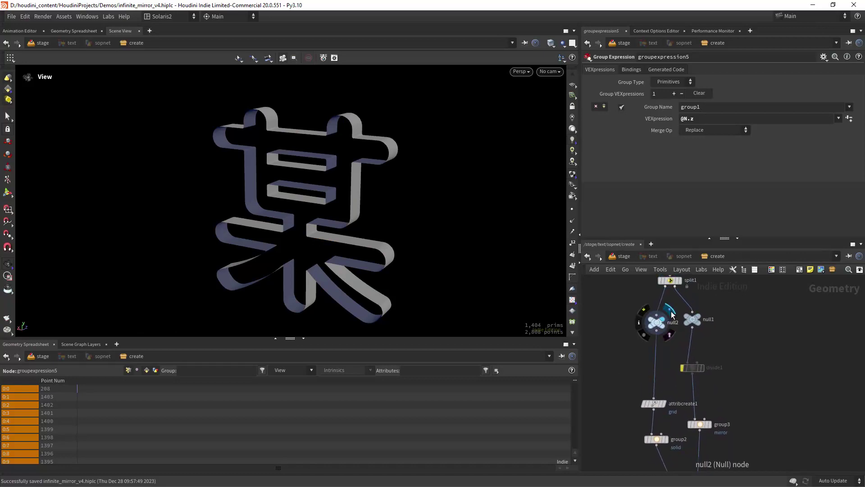
Display the group2 (solid) and group3 (mirror) nodes to examine which faces each group contains
middle_drag(677, 365, 678, 279)
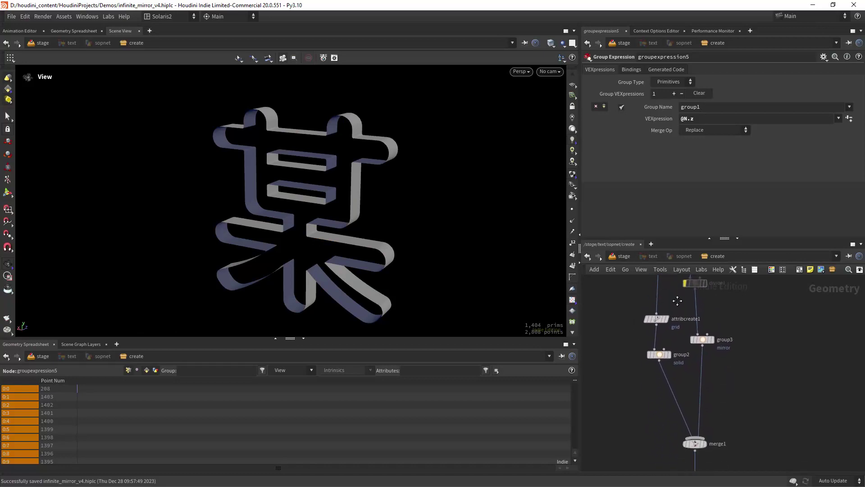
click(668, 351)
scroll(676, 356, up, 1)
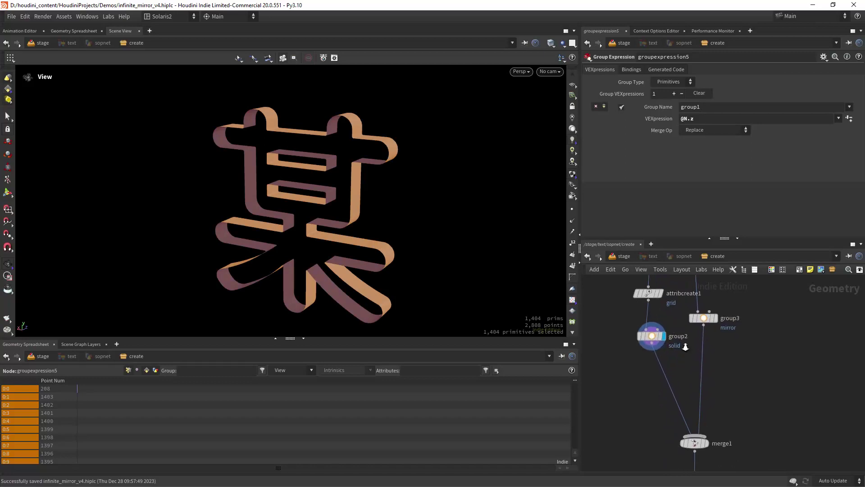
scroll(686, 346, up, 1)
right_drag(337, 209, 396, 209)
middle_drag(724, 305, 694, 378)
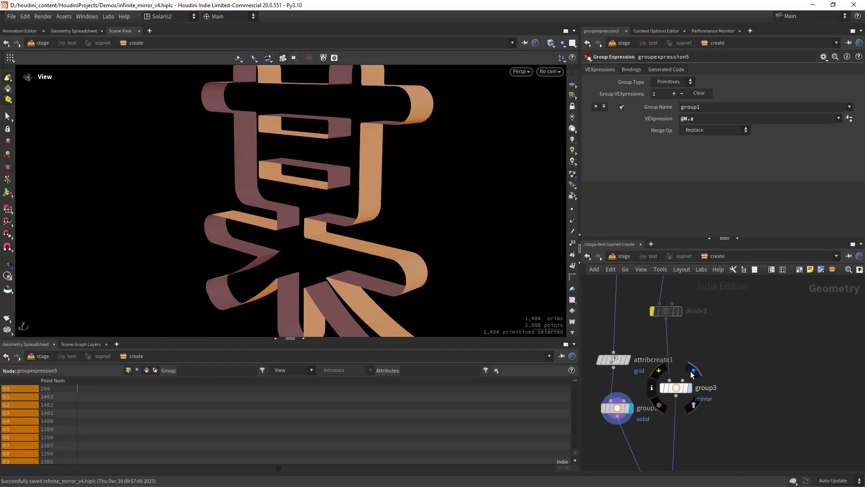
click(692, 374)
Display polybevel1 and soften_normals1 below the merge and inspect the character's edges up close
middle_drag(706, 457, 691, 355)
middle_drag(712, 393, 708, 323)
middle_drag(714, 359, 714, 336)
mouse_move(672, 348)
click(681, 333)
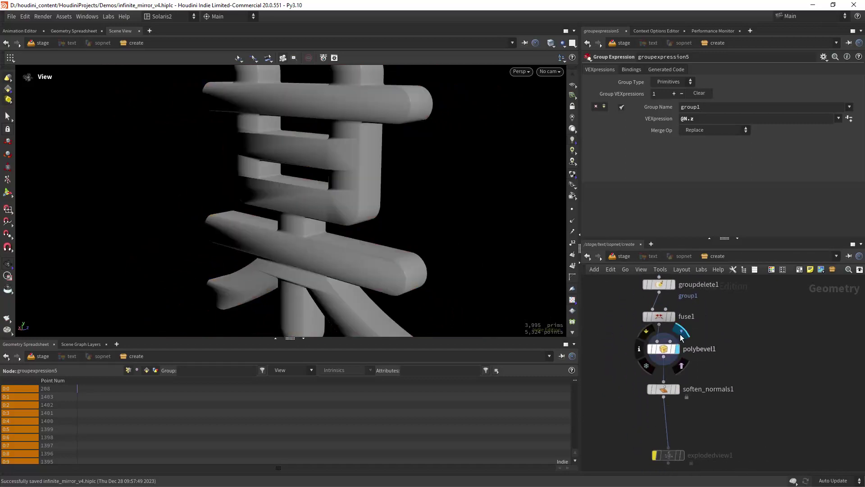
middle_drag(693, 375, 719, 328)
click(686, 351)
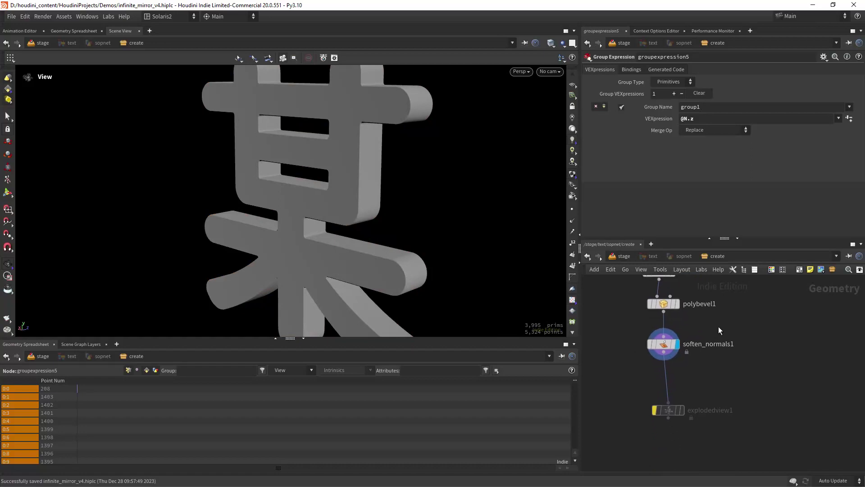
right_drag(367, 230, 444, 195)
drag(444, 195, 396, 234)
Return to the stage network and open the contents of materiallibrary4
click(623, 259)
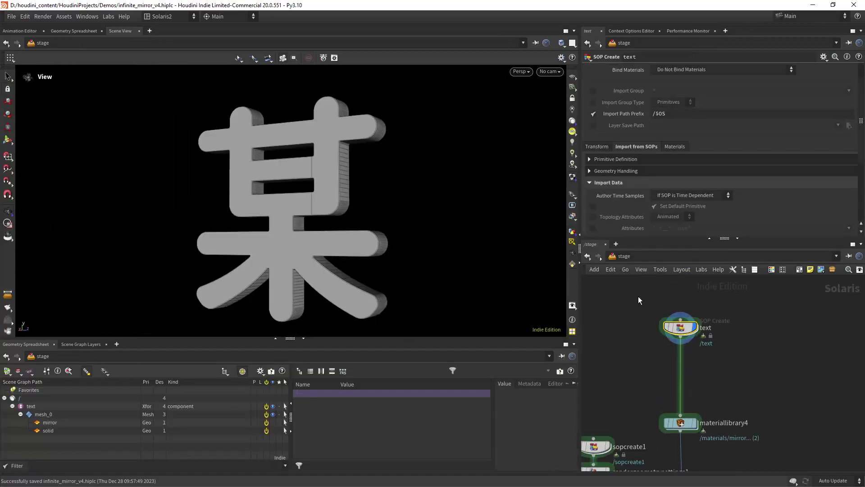
scroll(714, 386, down, 4)
scroll(724, 322, up, 3)
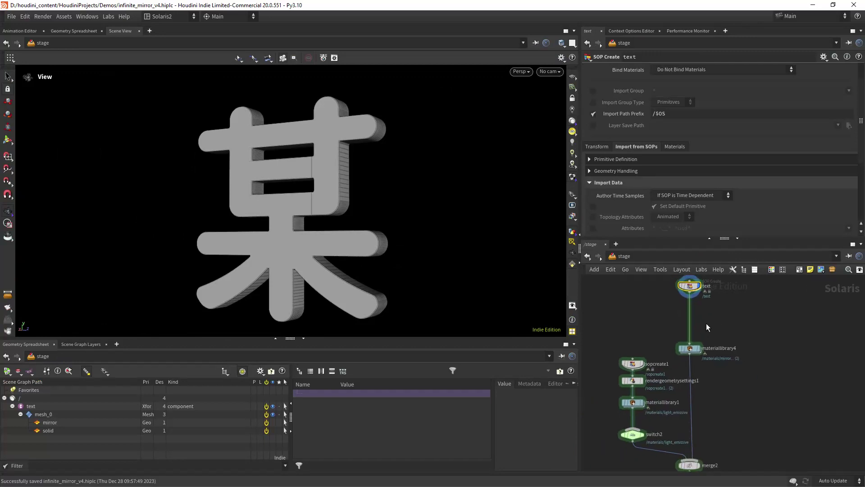
double_click(683, 363)
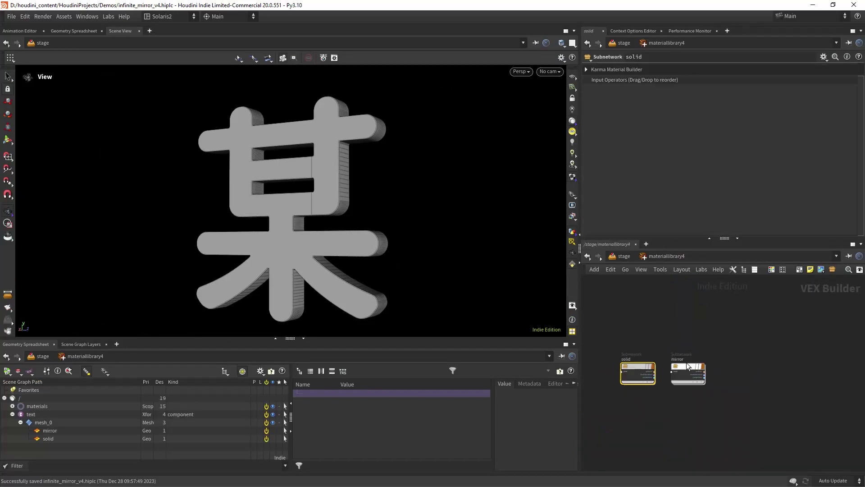
scroll(677, 385, up, 2)
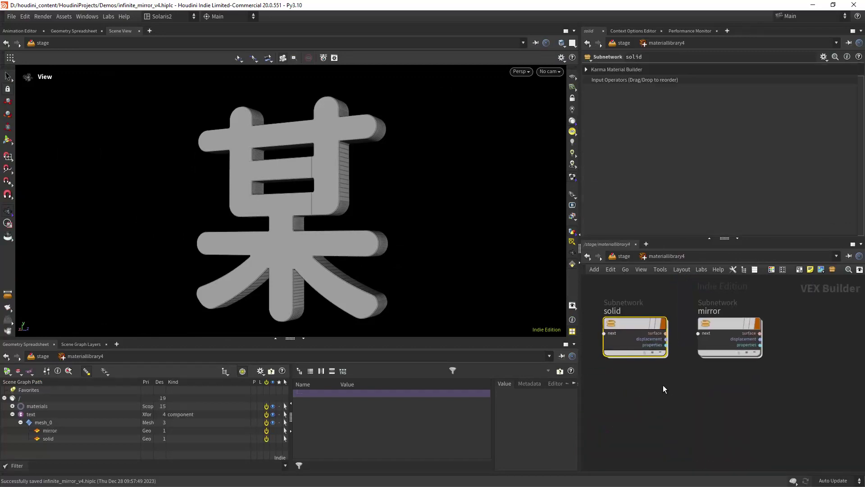
Open the mirror material subnetwork and review the metalic shader's base, specular and transmission settings
double_click(704, 343)
scroll(734, 323, down, 3)
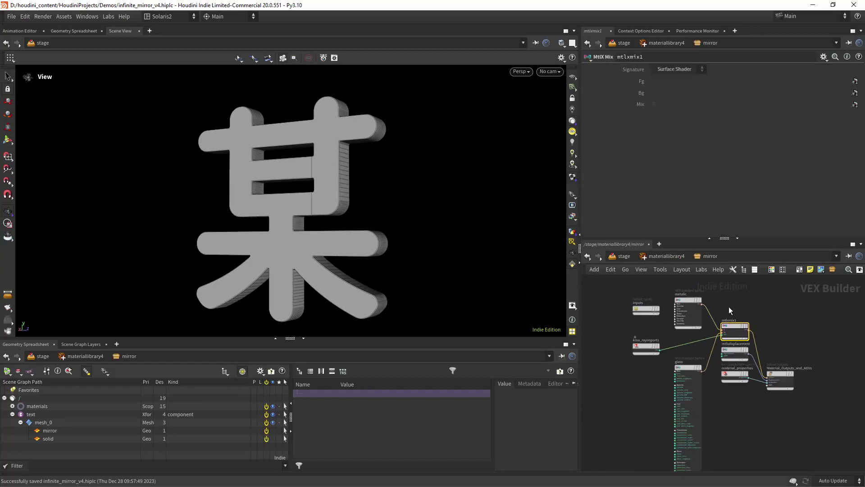
middle_drag(727, 330, 734, 318)
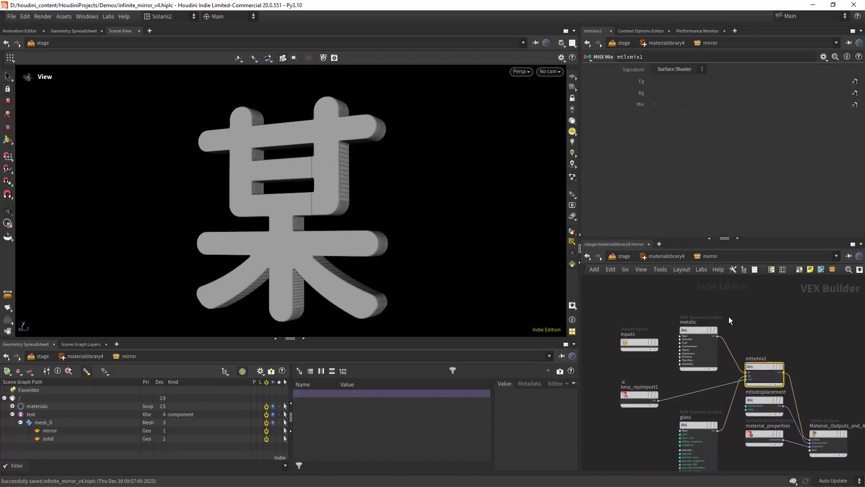
scroll(739, 323, up, 2)
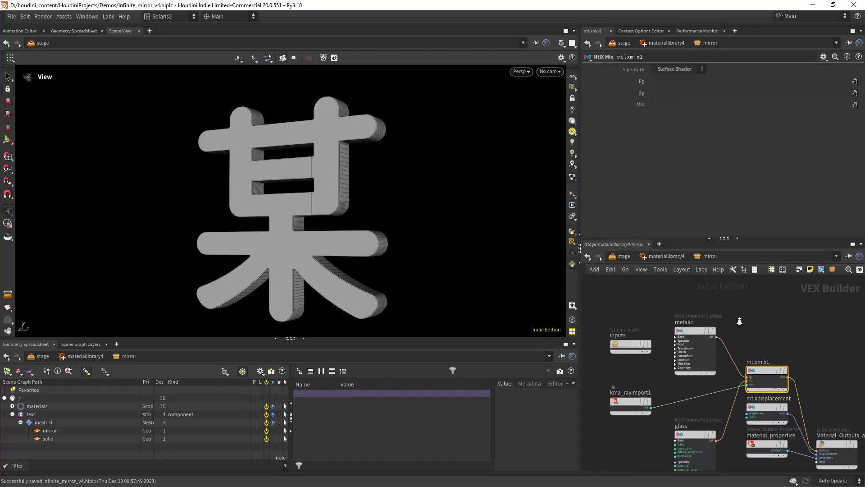
click(692, 331)
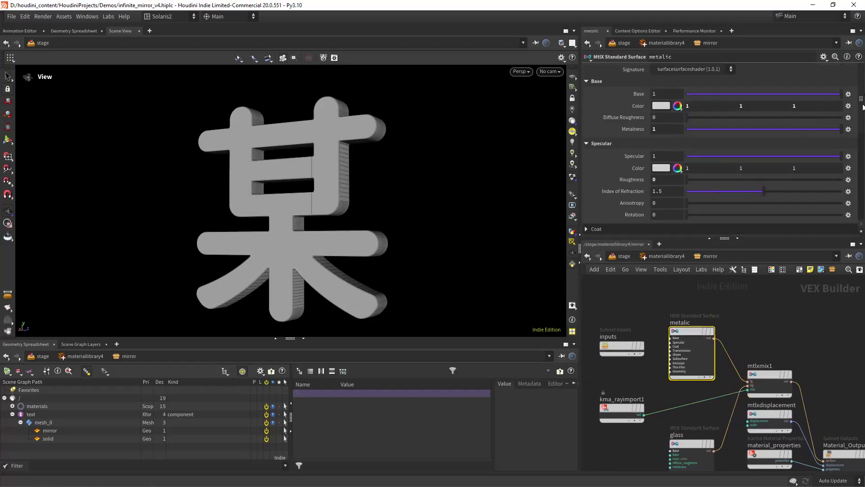
drag(862, 99, 862, 121)
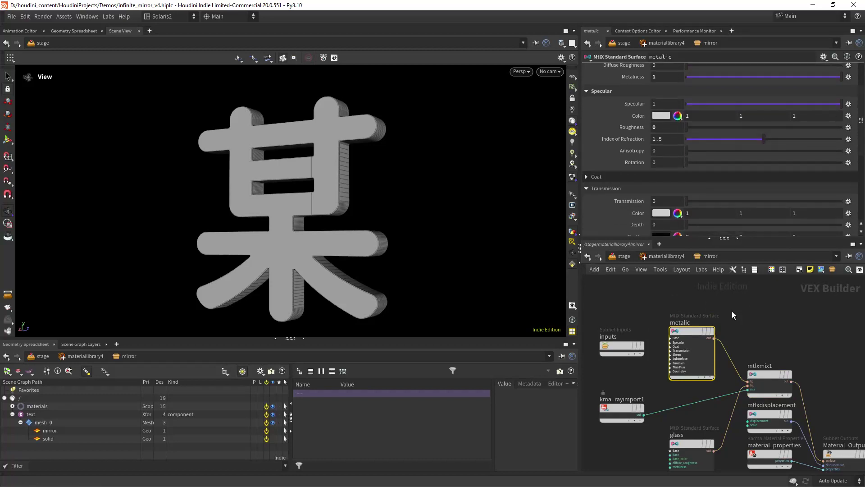
Review the glass shader's specular, transmission and thin-walled geometry settings
middle_drag(743, 332, 739, 276)
click(693, 425)
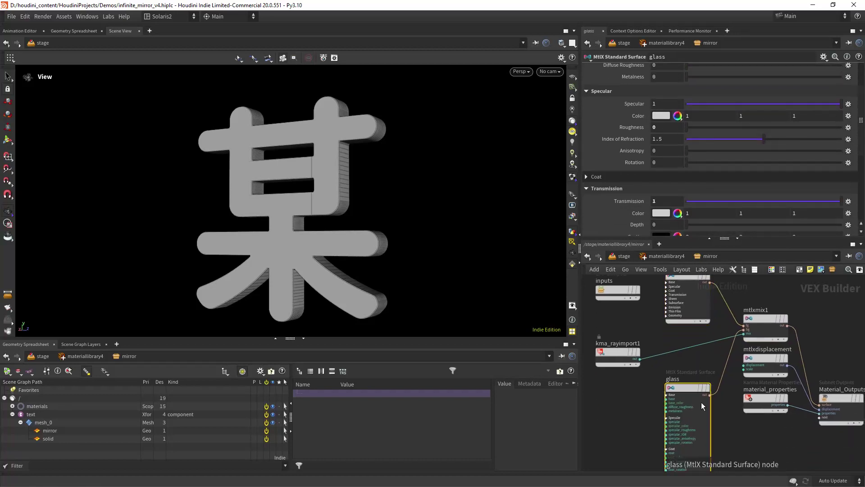
drag(861, 128, 857, 206)
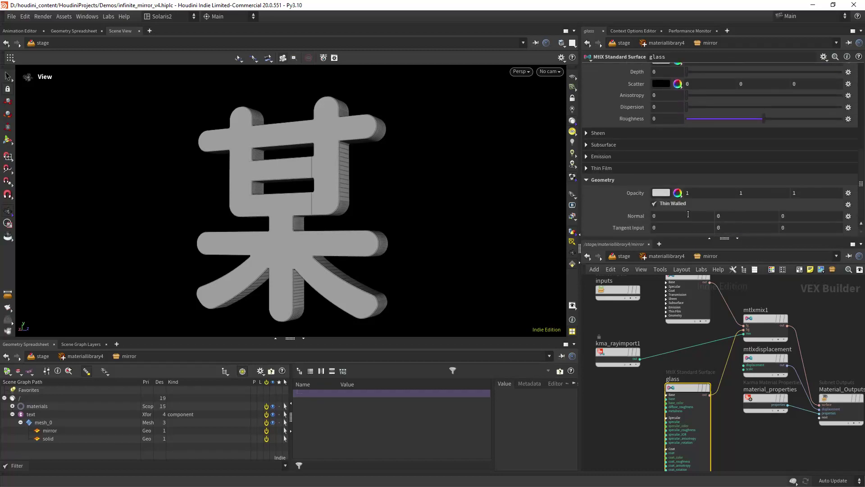
middle_drag(678, 361, 698, 376)
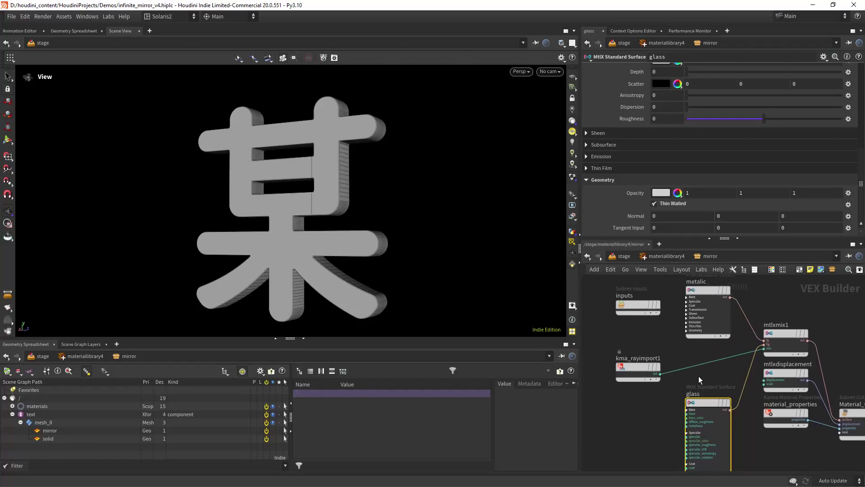
Examine the mtlxmix1 node and the variable name in the kma_rayimport1 node that drives its mix input
click(782, 334)
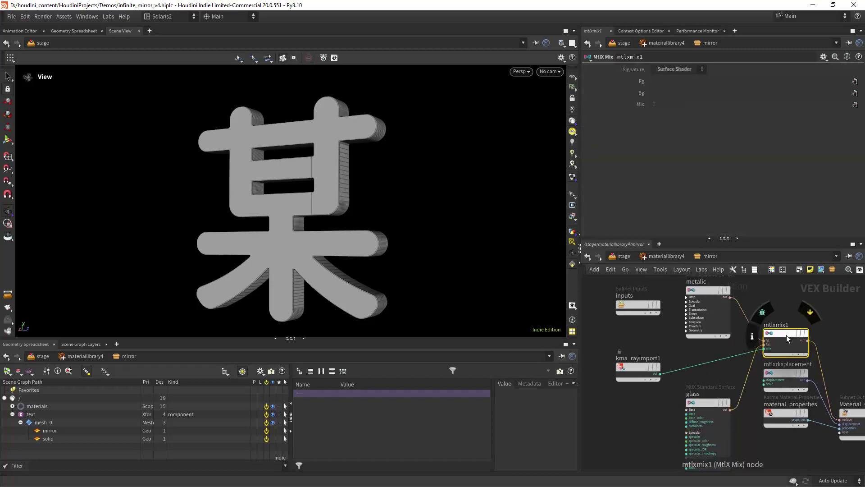
click(634, 365)
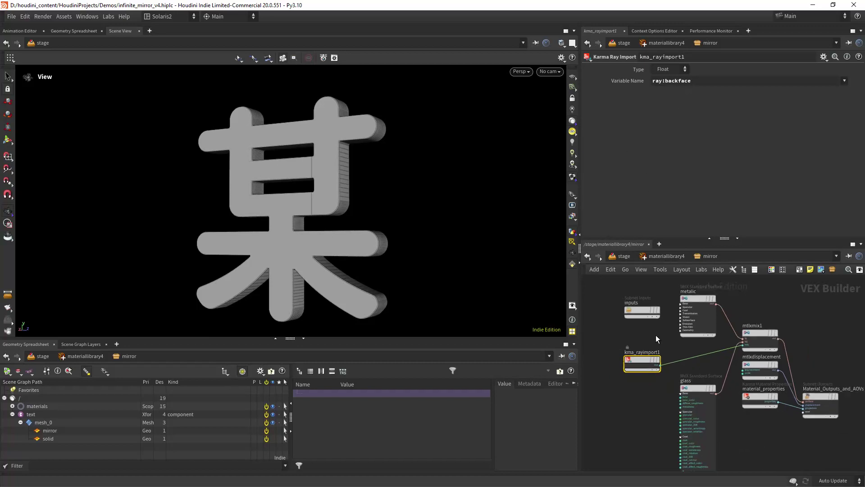
scroll(635, 360, up, 2)
middle_drag(678, 328, 642, 346)
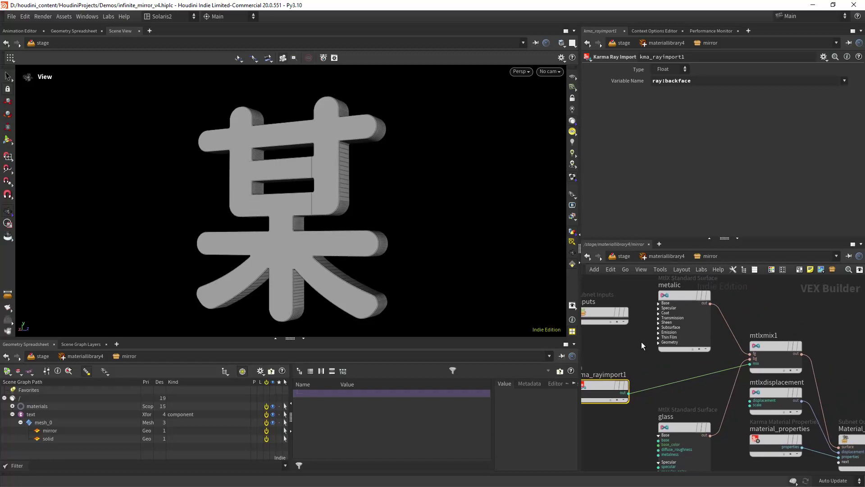
Orbit around the character up close to examine its front faces and inner walls
scroll(643, 346, down, 5)
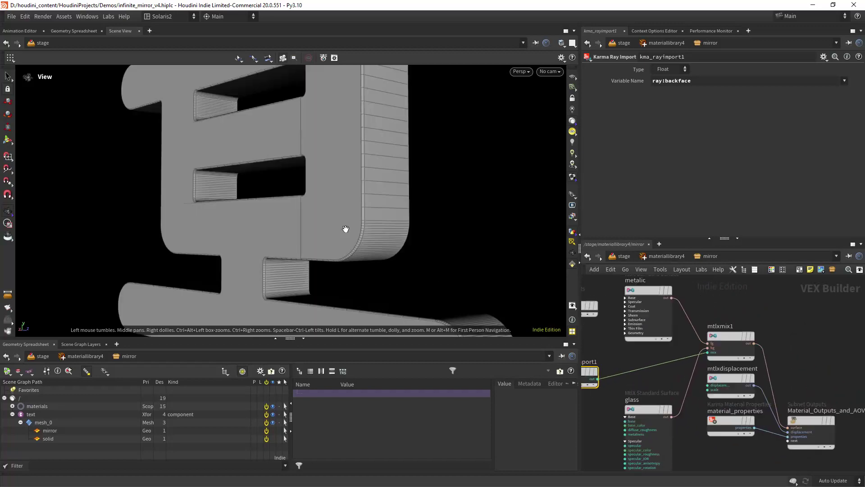
drag(345, 229, 323, 252)
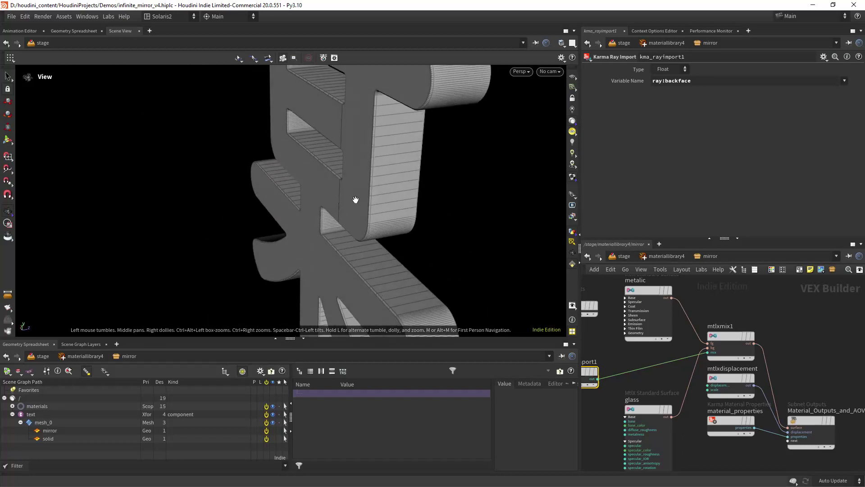
drag(355, 200, 365, 238)
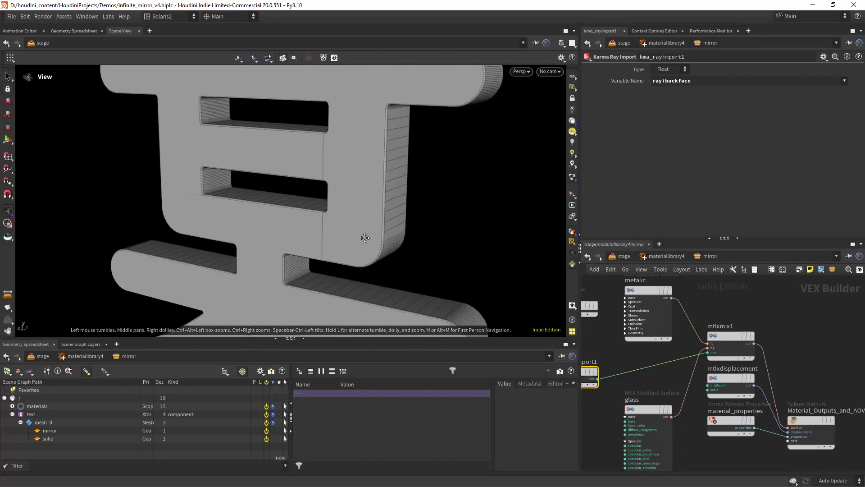
Display sopcreate1 in the stage network, then open its geometry network at the top of the chain
scroll(361, 237, down, 5)
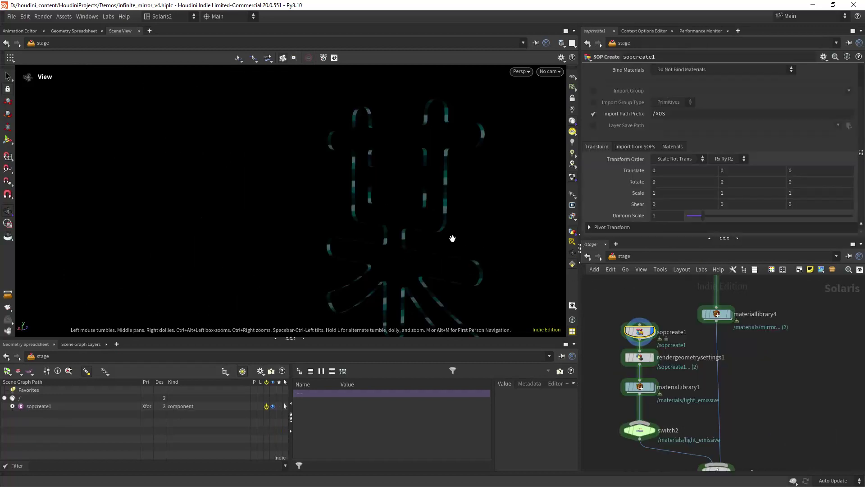
drag(450, 240, 423, 227)
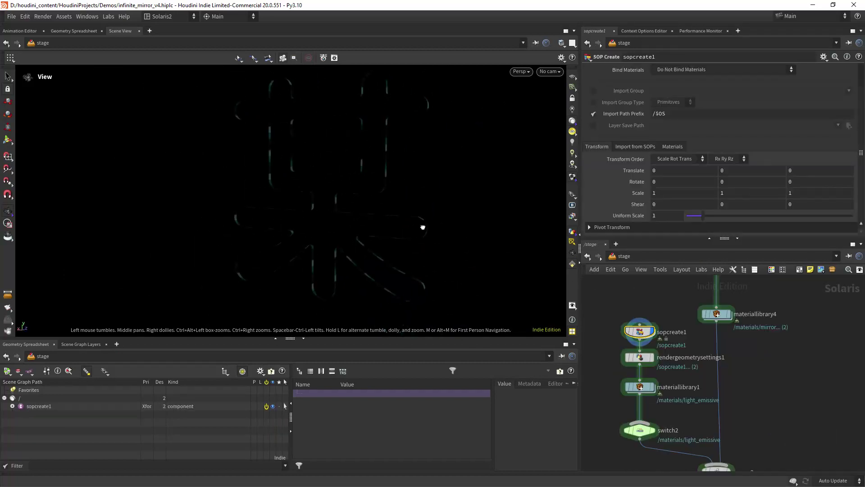
double_click(639, 332)
middle_drag(621, 323, 615, 469)
middle_drag(626, 395, 625, 365)
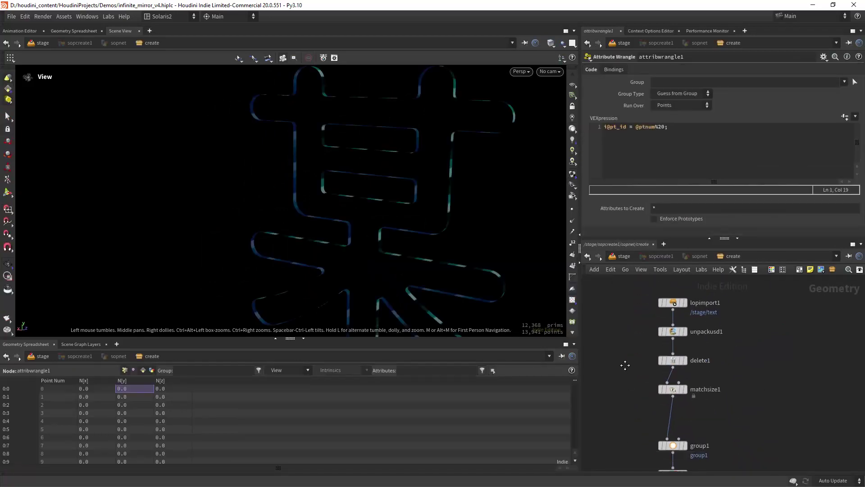
Display the unpackusd1 result, then the matchsize1 result, to check the imported text geometry
click(684, 331)
key(h)
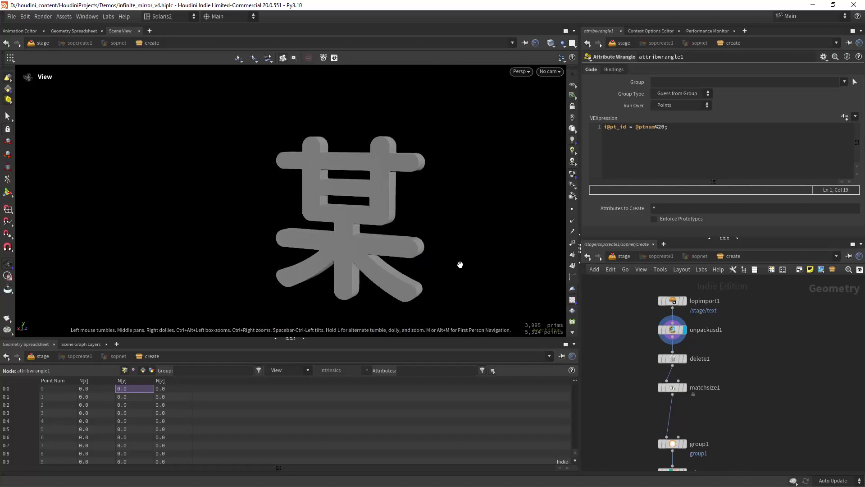
middle_drag(719, 373, 718, 339)
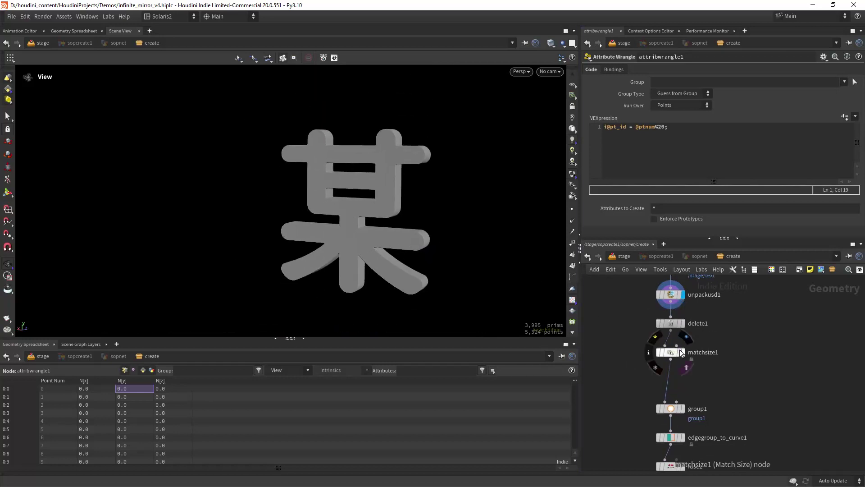
click(684, 352)
scroll(432, 276, up, 2)
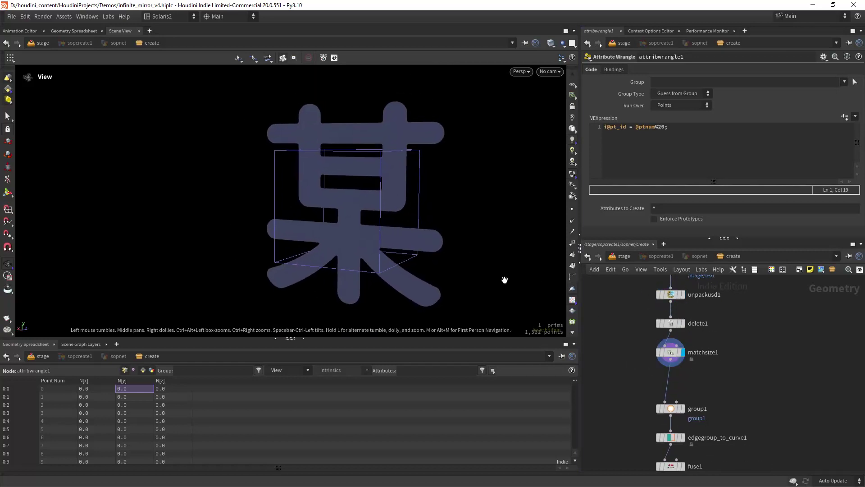
Display fuse1, then split1, to examine the character's outline curves farther down the network
middle_drag(722, 412, 722, 317)
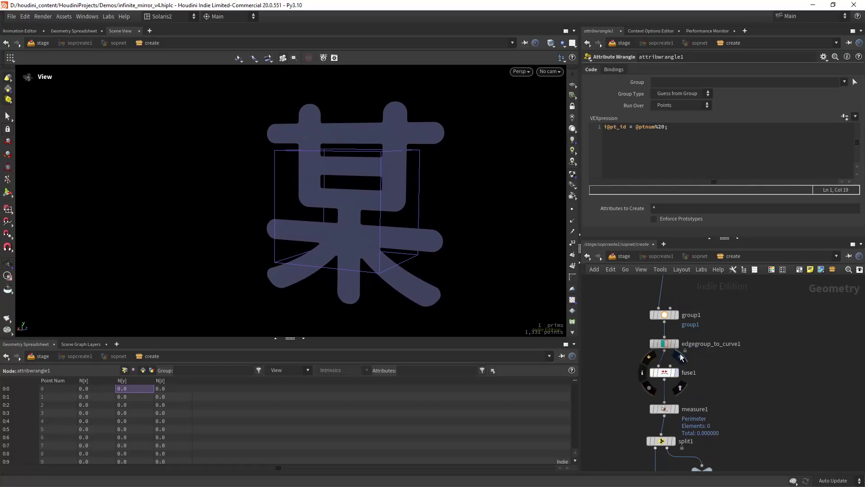
click(676, 372)
middle_drag(723, 387, 732, 352)
click(677, 311)
mouse_move(732, 352)
right_down()
mouse_move(736, 339)
mouse_move(743, 355)
right_up()
middle_drag(742, 355, 737, 340)
right_drag(737, 339, 734, 334)
scroll(736, 335, down, 2)
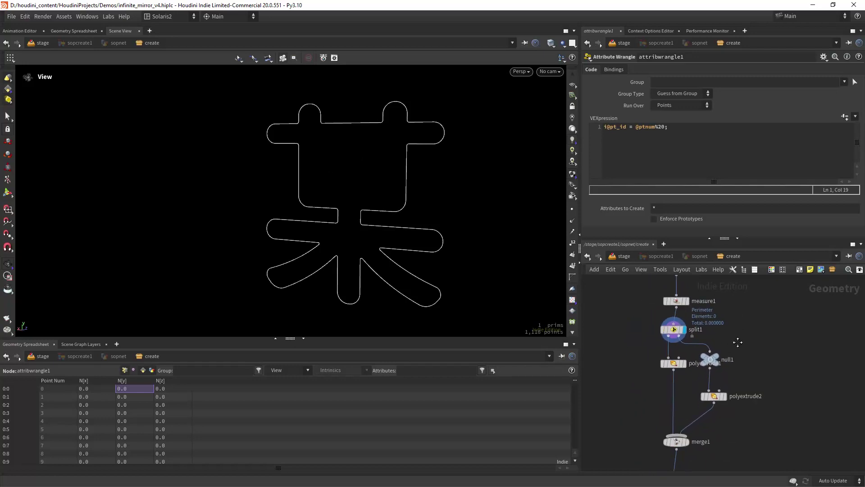
Display polyextrude1, then merge1, and examine the extruded inner and outer outlines up close
click(679, 352)
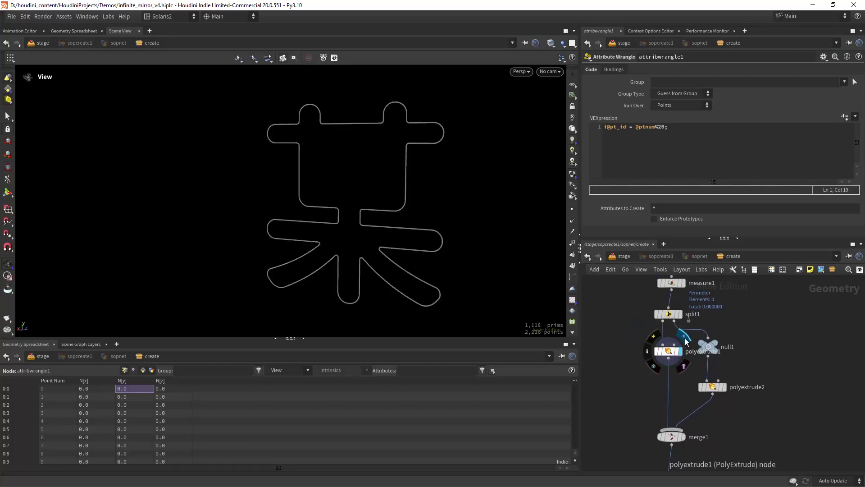
middle_drag(695, 402, 698, 373)
click(687, 391)
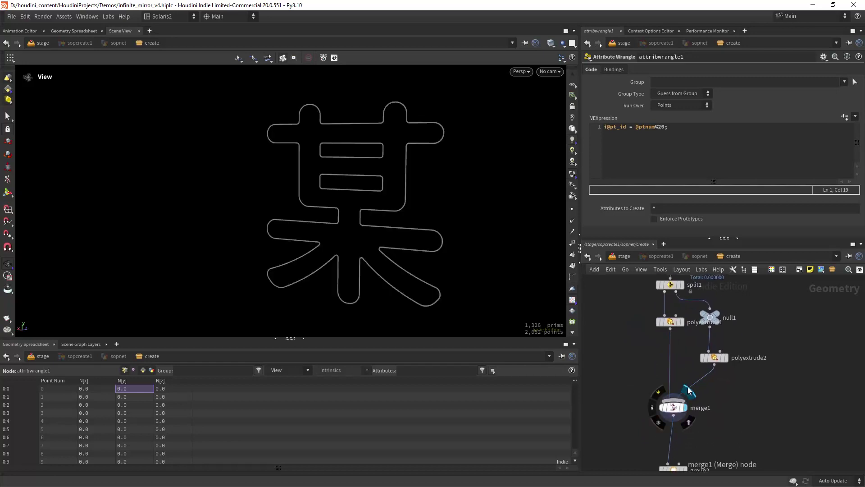
right_drag(344, 196, 449, 164)
scroll(449, 164, up, 3)
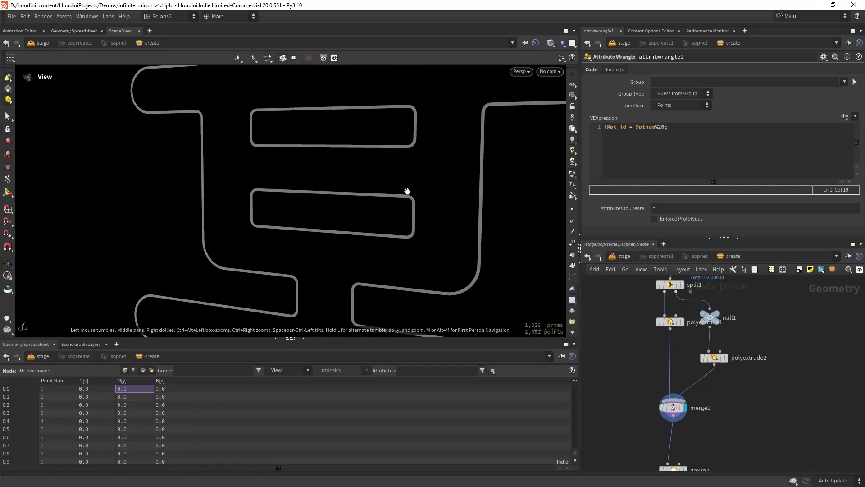
scroll(371, 245, down, 5)
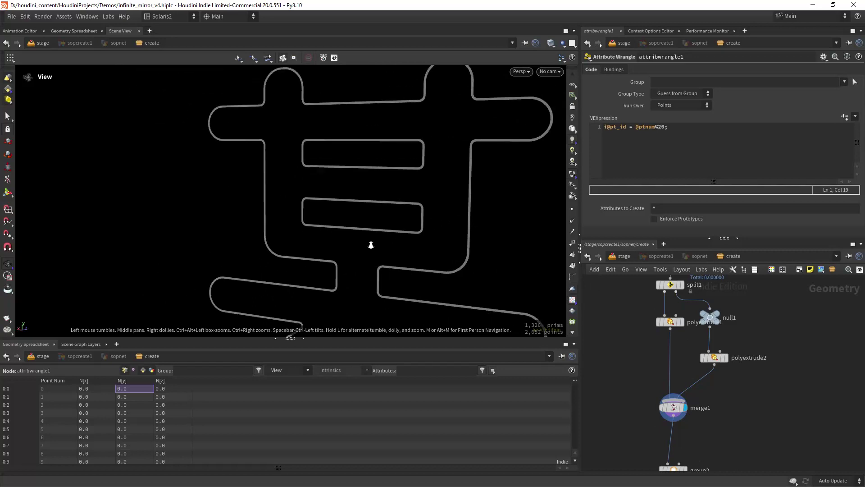
scroll(464, 189, up, 5)
scroll(423, 210, down, 5)
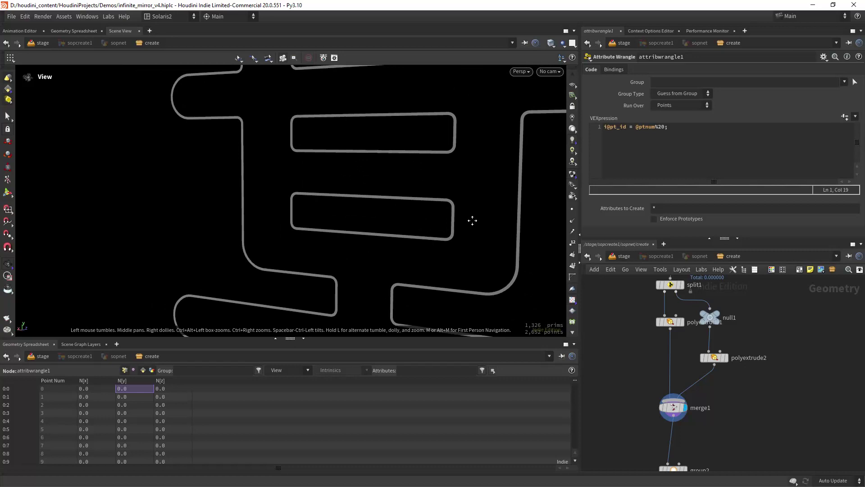
scroll(438, 216, up, 2)
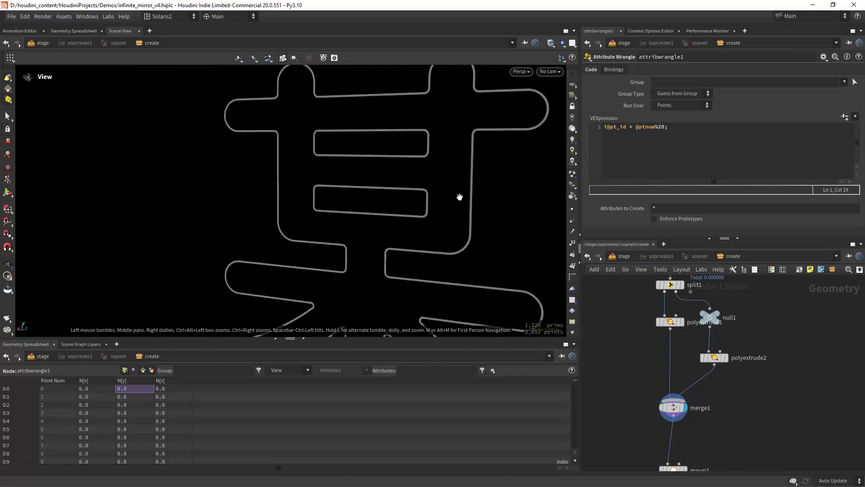
scroll(622, 342, down, 10)
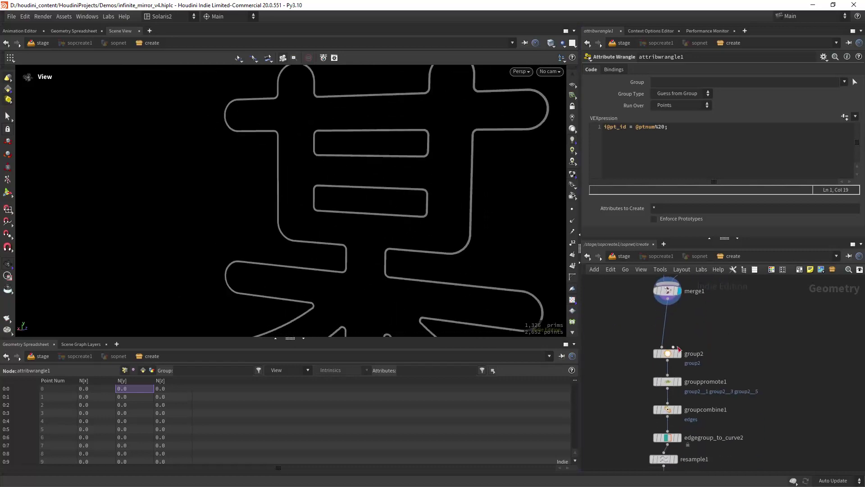
Display group2 and examine the edges it selects along the whole character outline
click(679, 353)
scroll(706, 311, down, 4)
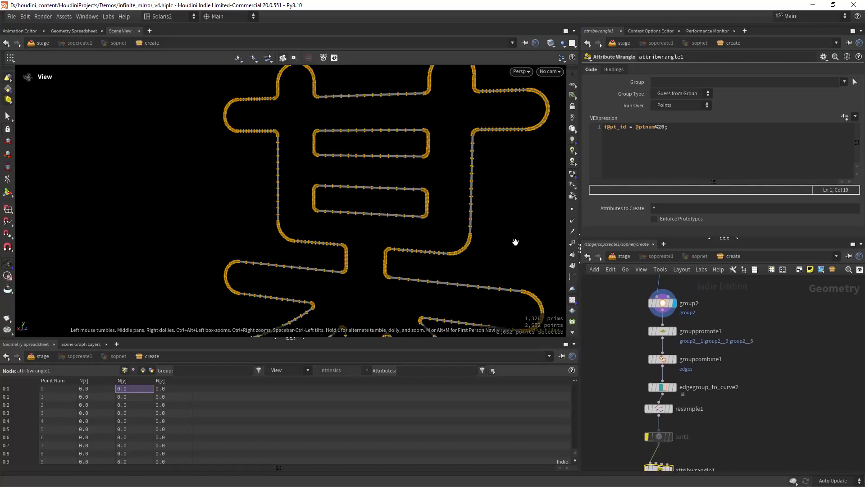
scroll(468, 223, down, 2)
scroll(410, 255, down, 3)
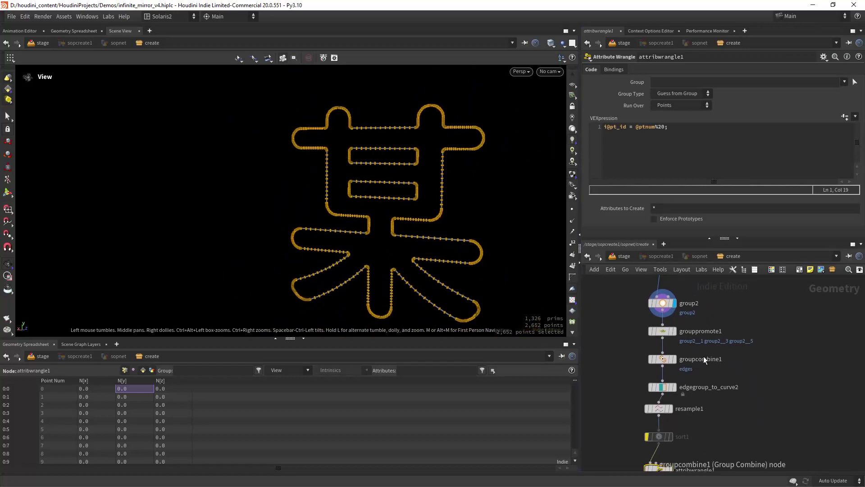
Display edgegroup_to_curve2, then attribwrangle1, to check the curves extracted from the edge group
click(675, 387)
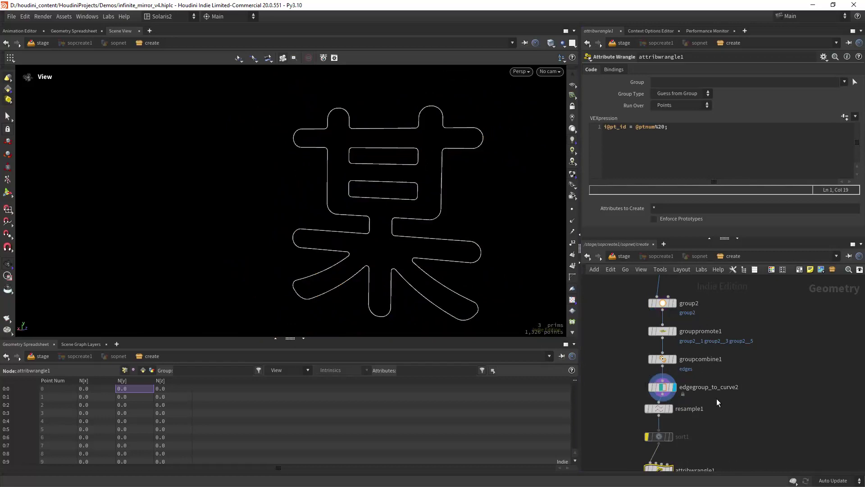
scroll(717, 399, down, 5)
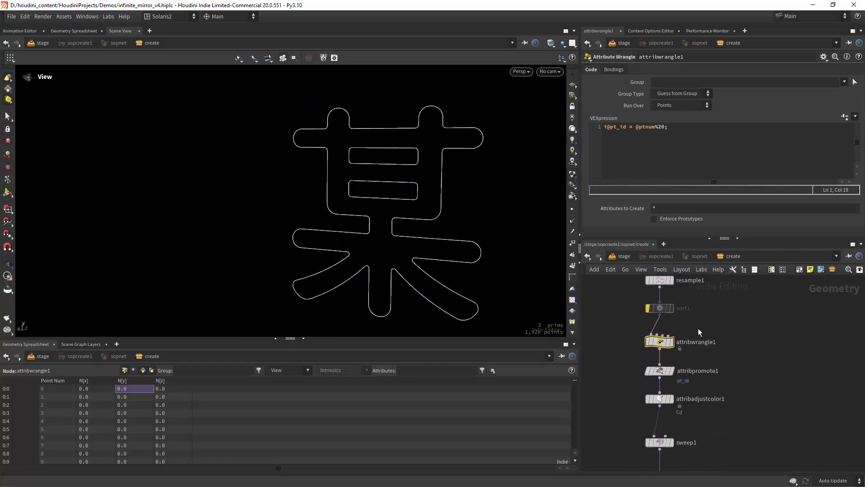
click(674, 327)
middle_drag(716, 398, 719, 366)
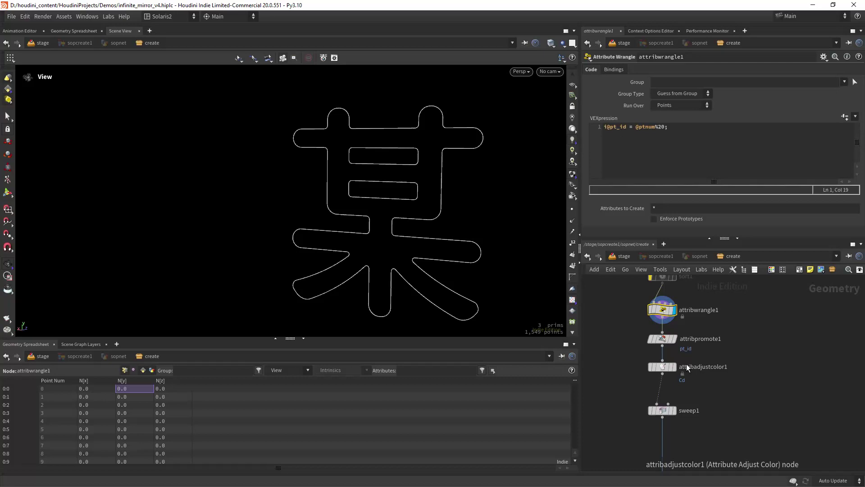
Display attribadjustcolor1, orbit around the colored curves up close and review the node's color palette settings
click(675, 366)
scroll(483, 164, up, 3)
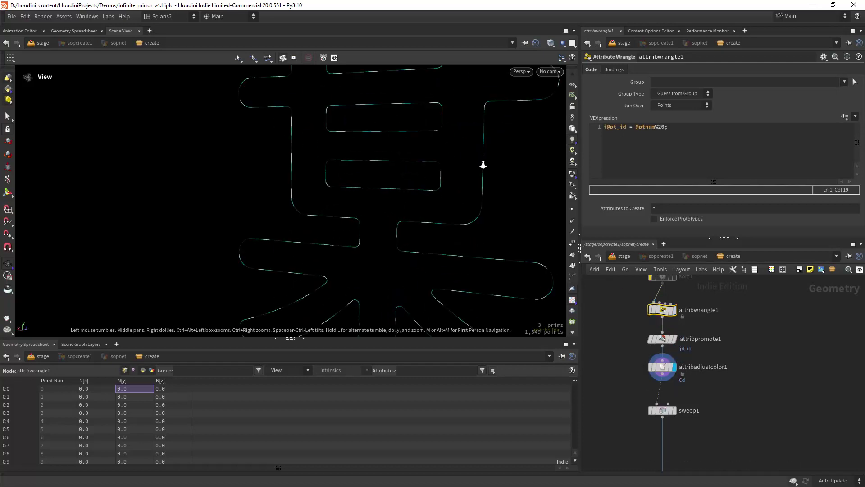
right_drag(483, 165, 466, 183)
middle_drag(466, 183, 435, 226)
right_drag(435, 225, 452, 211)
drag(452, 210, 412, 246)
middle_drag(413, 246, 422, 220)
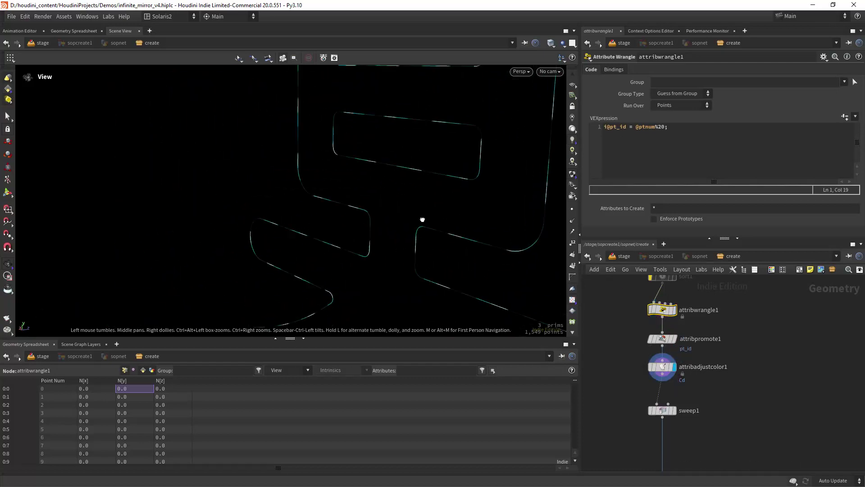
drag(423, 220, 450, 214)
right_drag(450, 215, 445, 222)
drag(445, 222, 442, 218)
right_drag(442, 218, 438, 244)
middle_drag(439, 243, 432, 231)
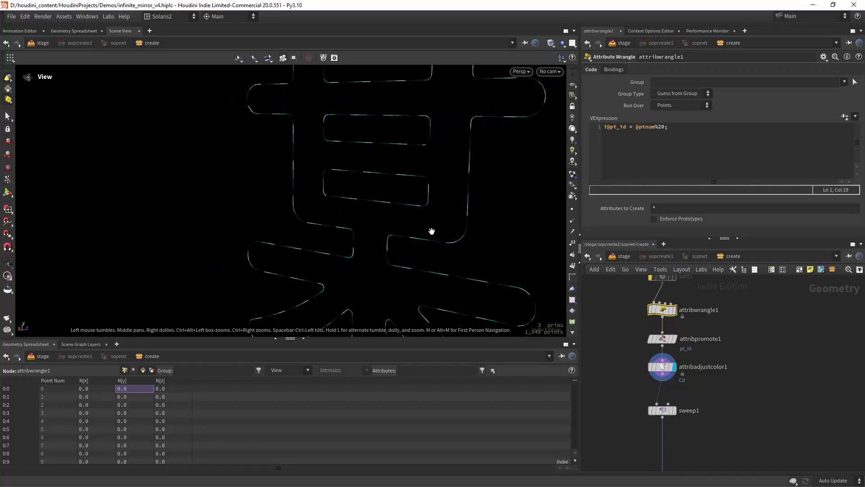
mouse_move(705, 385)
middle_down()
mouse_move(702, 350)
mouse_move(703, 375)
middle_up()
click(661, 356)
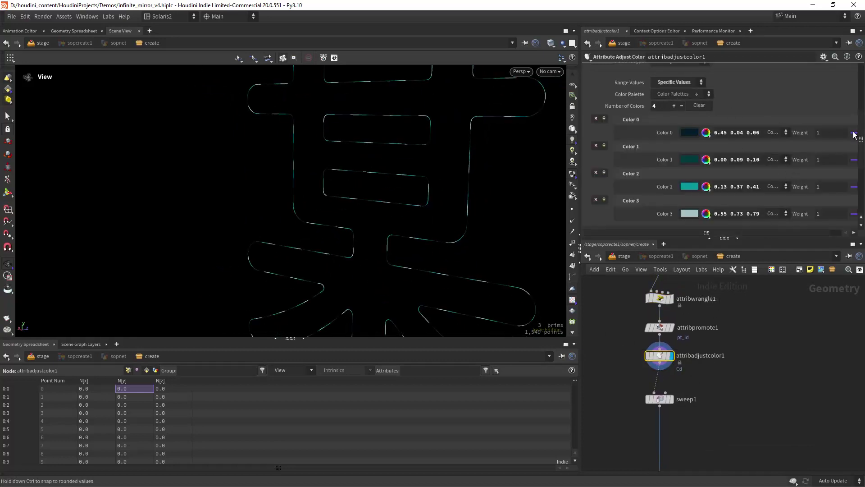
Display sweep1 and review its ribbon surface settings, then display soften_normals1 at the end of the chain
middle_drag(739, 402, 745, 318)
click(677, 316)
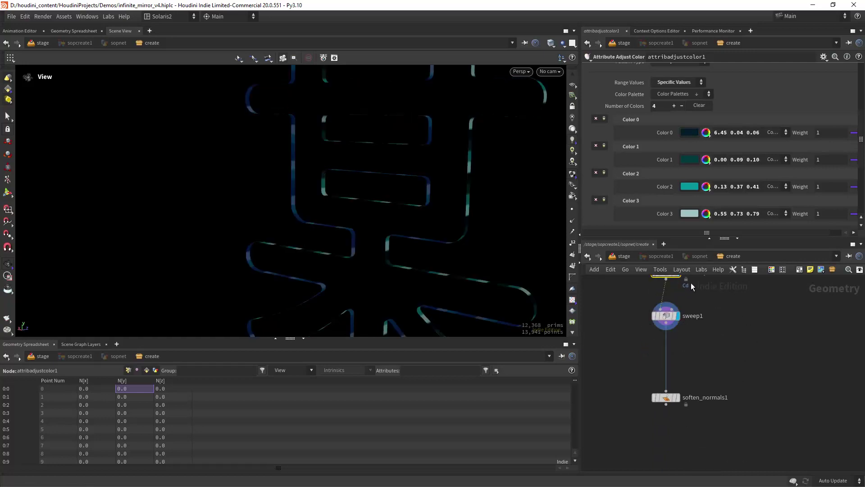
drag(446, 208, 453, 244)
click(666, 316)
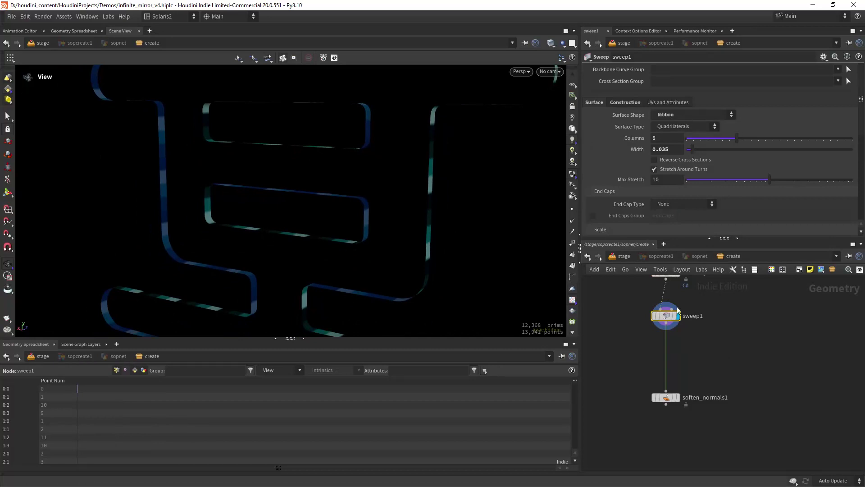
click(677, 397)
scroll(726, 342, down, 2)
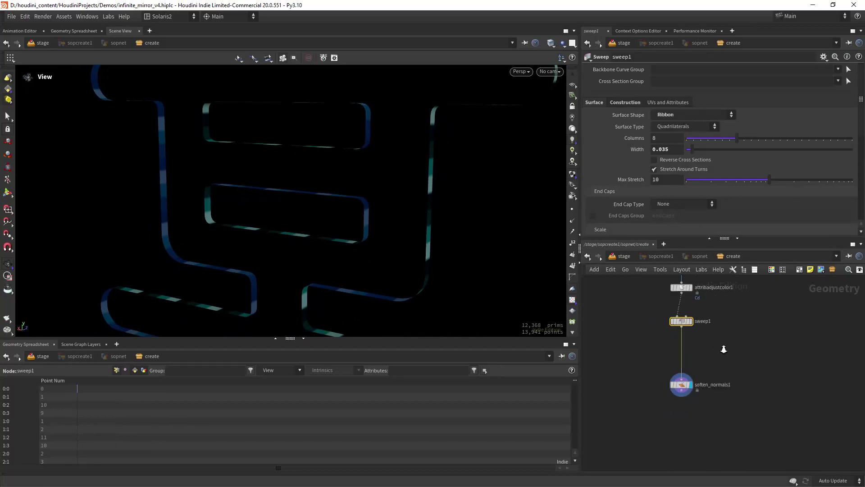
Return to the stage network and review the Treat As Light Source and sampling settings of rendergeometrysettings1
click(625, 256)
click(649, 345)
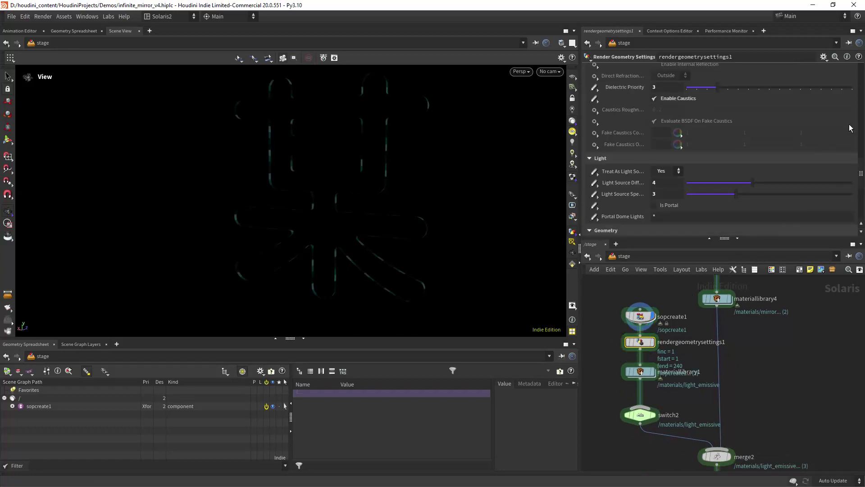
mouse_move(861, 162)
mouse_down()
mouse_move(856, 93)
mouse_move(861, 177)
mouse_up()
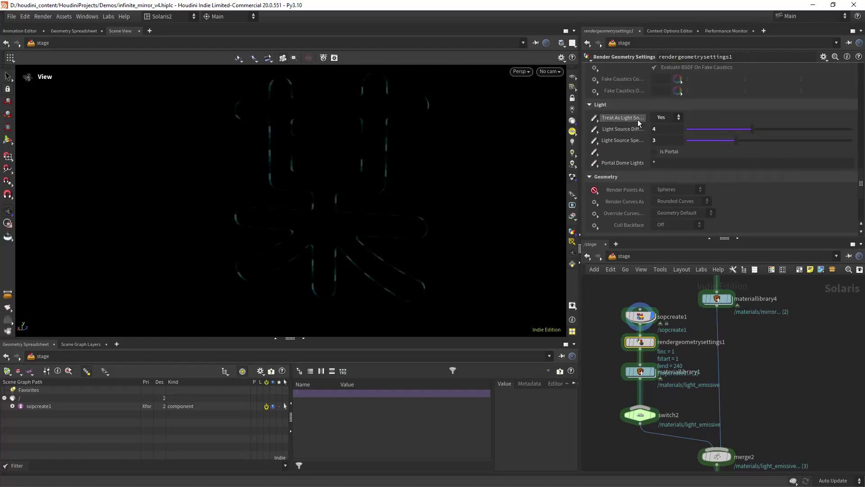
click(666, 120)
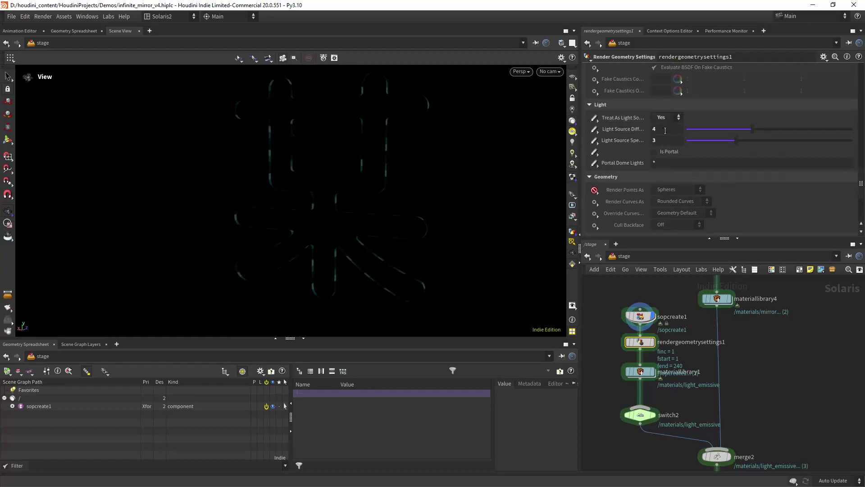
drag(664, 129, 629, 138)
scroll(595, 336, down, 3)
Review the domelight4 transform settings and the camera and render nodes below it in the stage network
middle_drag(602, 367, 598, 283)
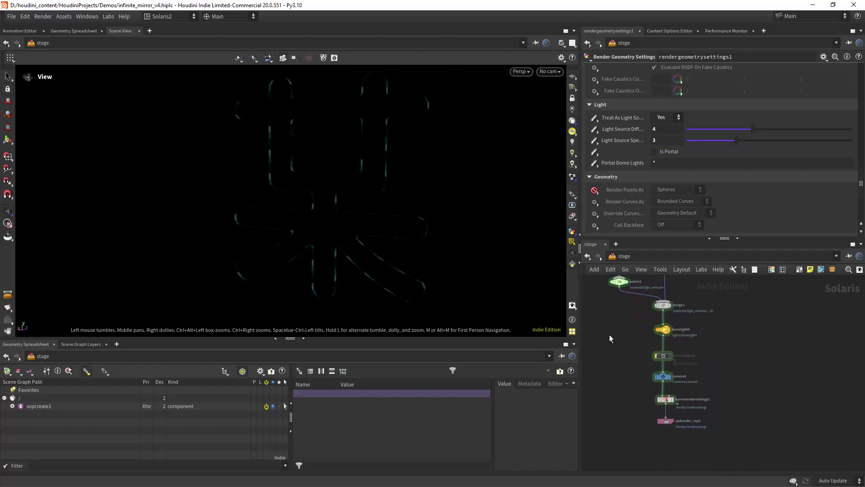
scroll(639, 348, up, 3)
click(672, 323)
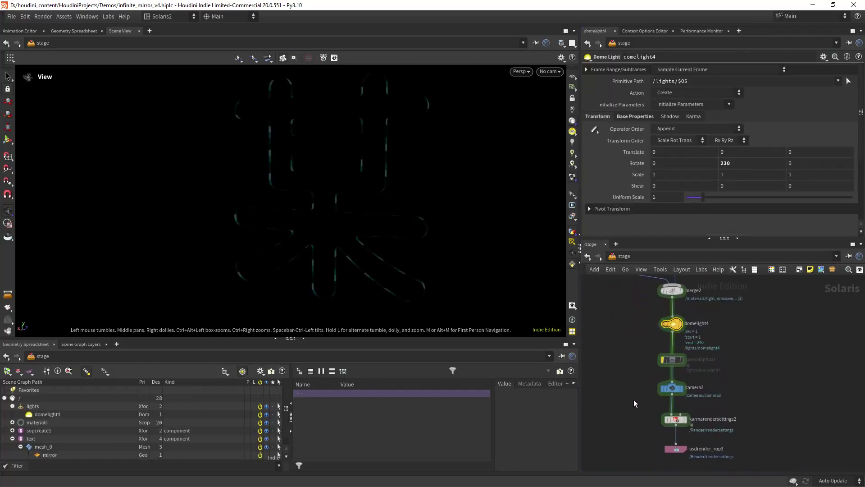
middle_drag(634, 399, 632, 383)
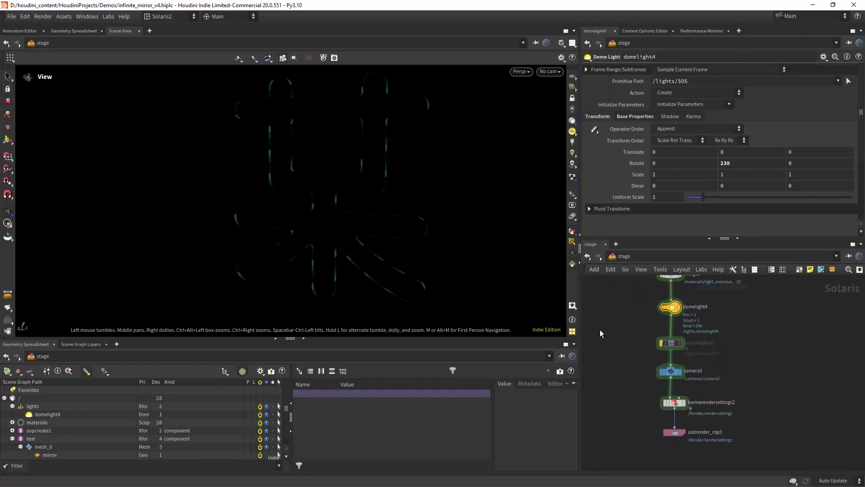
Open materiallibrary4 and enter the solid material's shader network
scroll(638, 334, up, 5)
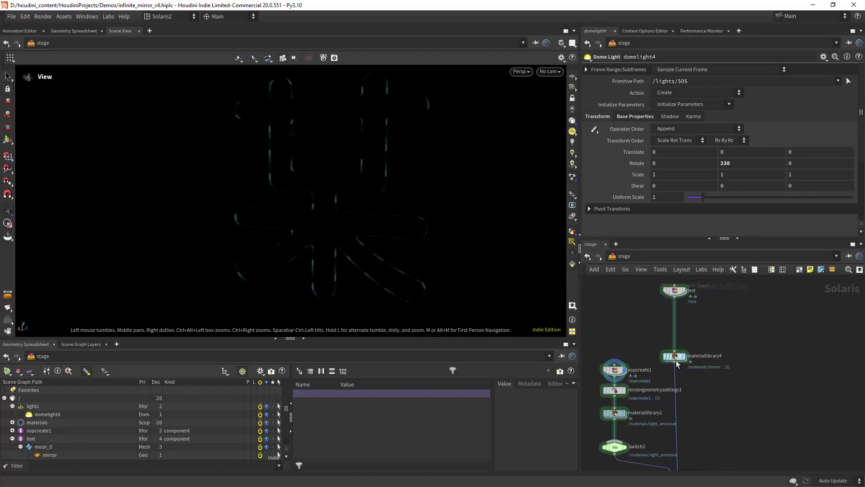
click(674, 356)
double_click(675, 357)
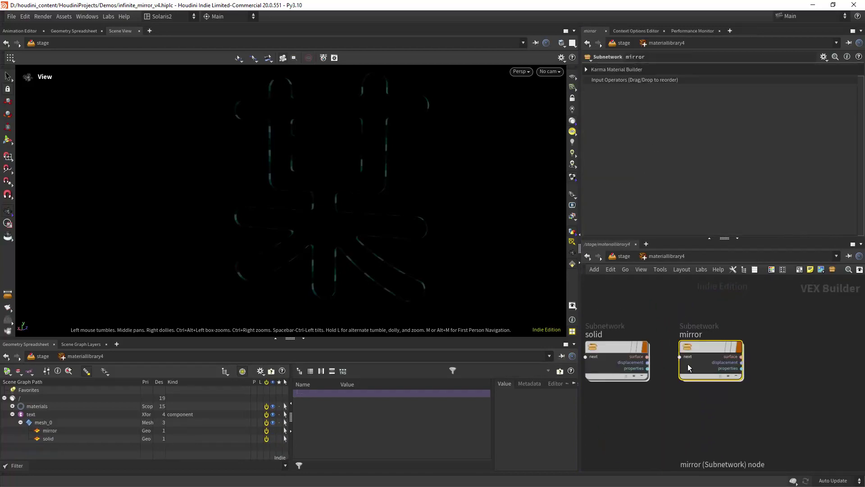
double_click(625, 348)
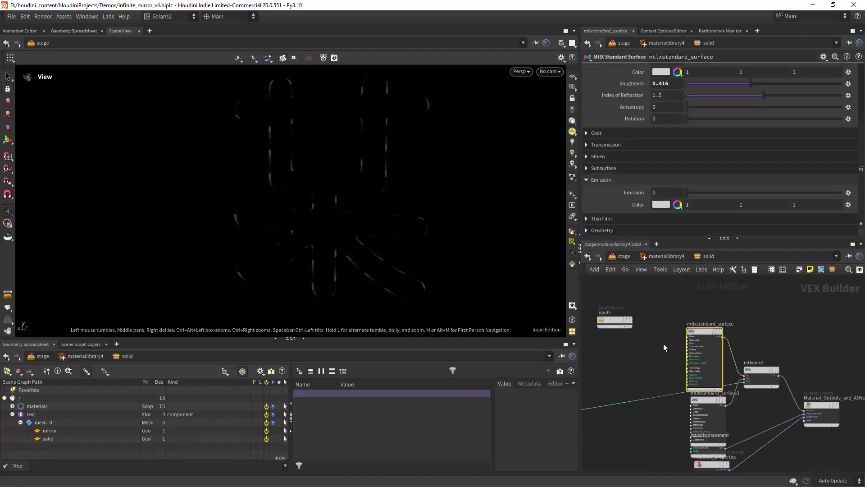
Review and compare the base and specular settings of mtlxstandard_surface and mtlxstandard_surface1 in the solid material's network
click(727, 390)
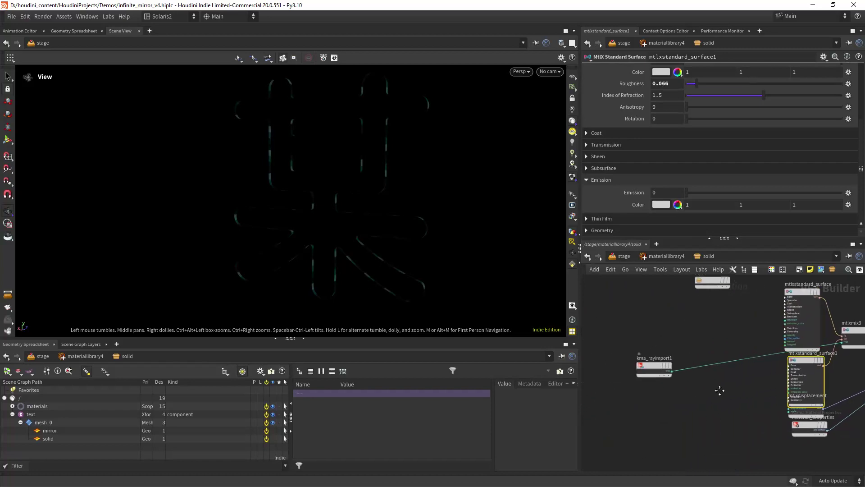
middle_drag(766, 328, 635, 369)
scroll(663, 343, up, 2)
click(696, 328)
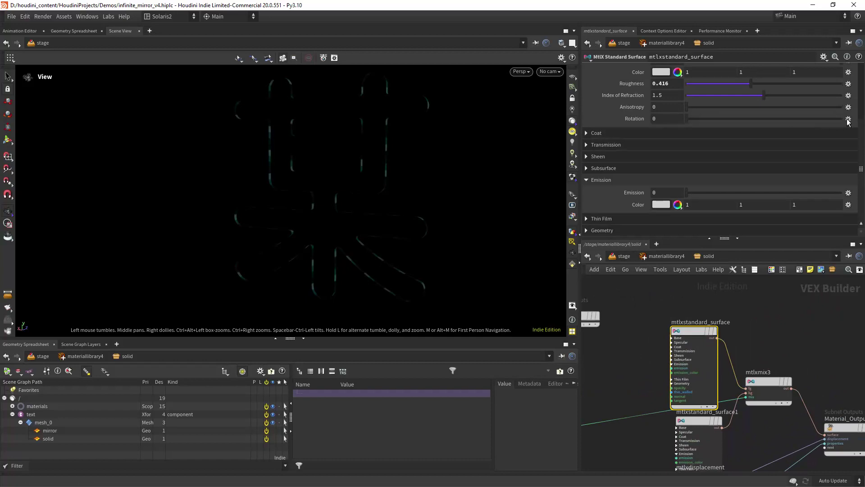
scroll(859, 74, up, 7)
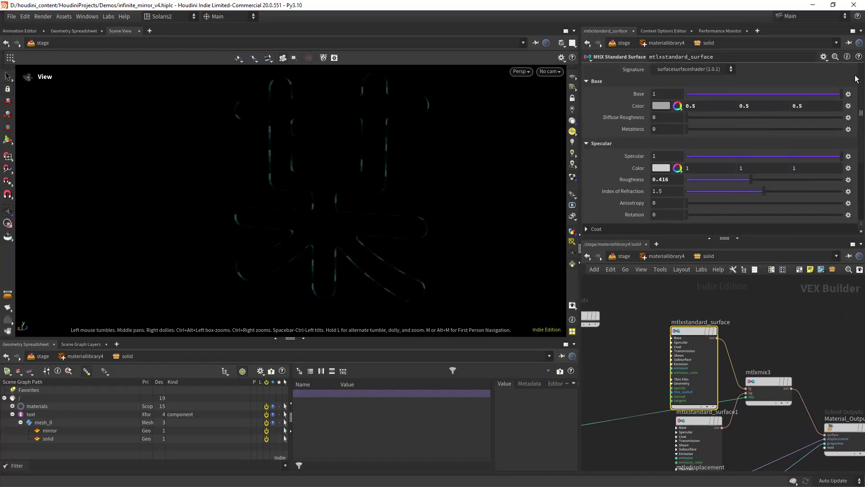
scroll(646, 385, down, 3)
click(709, 380)
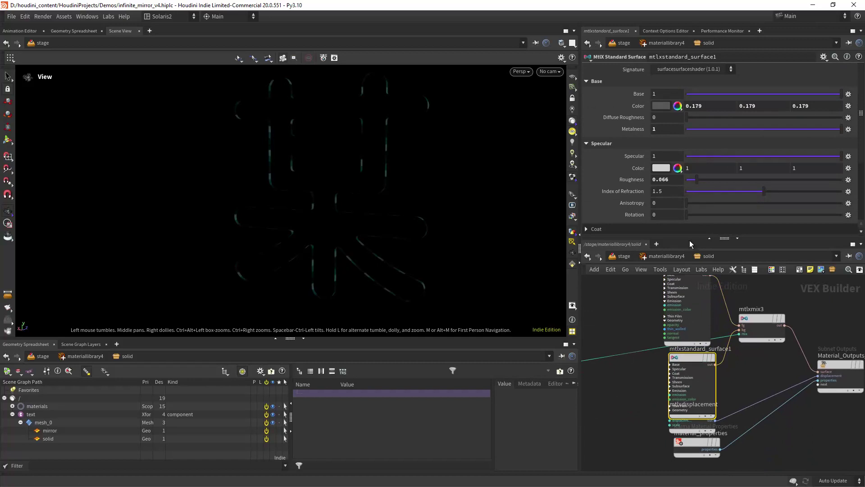
Return to the stage network, display karmarendersettings2 and render the perspective view of the text with Karma XPU
key(u)
key(u)
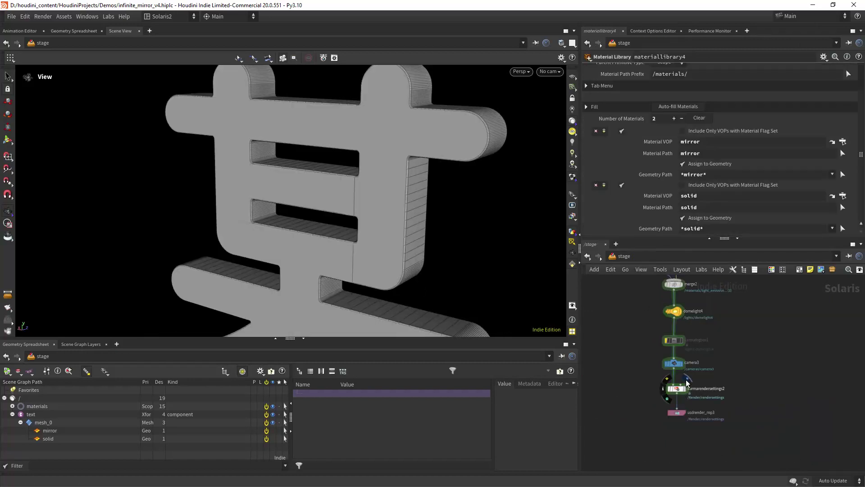
click(676, 388)
drag(366, 230, 448, 157)
click(520, 72)
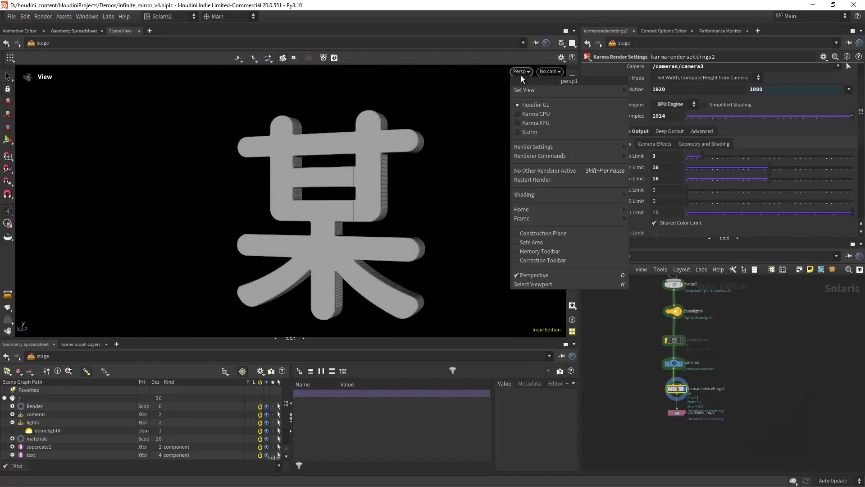
click(538, 123)
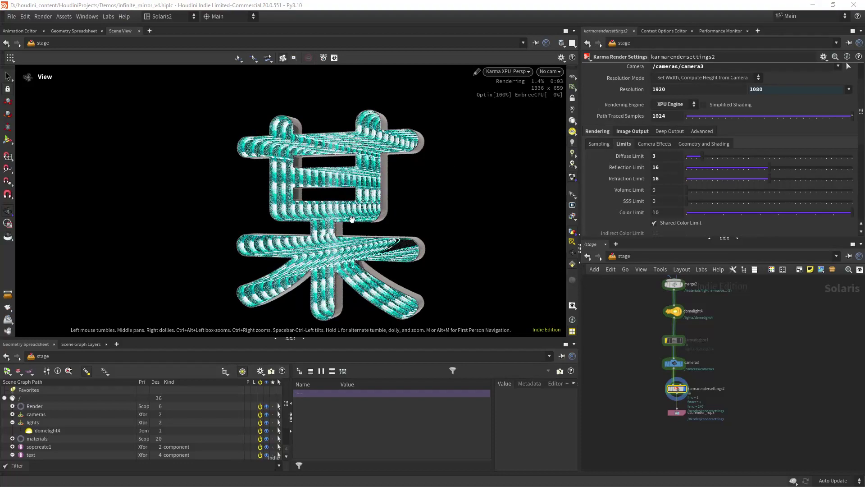
Examine the infinite mirror reflections in the rendered text from several angles and distances, then set the viewport renderer back to Houdini GL
right_drag(352, 220, 406, 205)
mouse_move(406, 205)
mouse_down()
mouse_move(354, 218)
mouse_move(406, 208)
mouse_up()
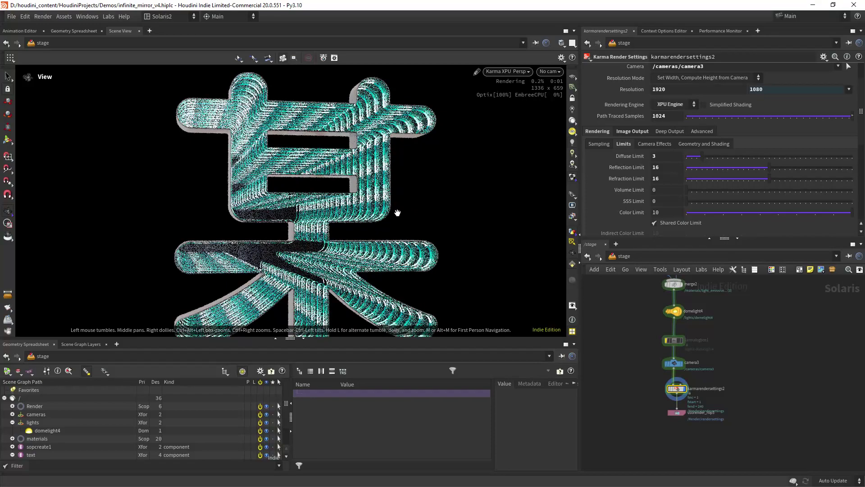
drag(402, 213, 419, 199)
right_drag(419, 199, 400, 226)
middle_drag(400, 226, 384, 215)
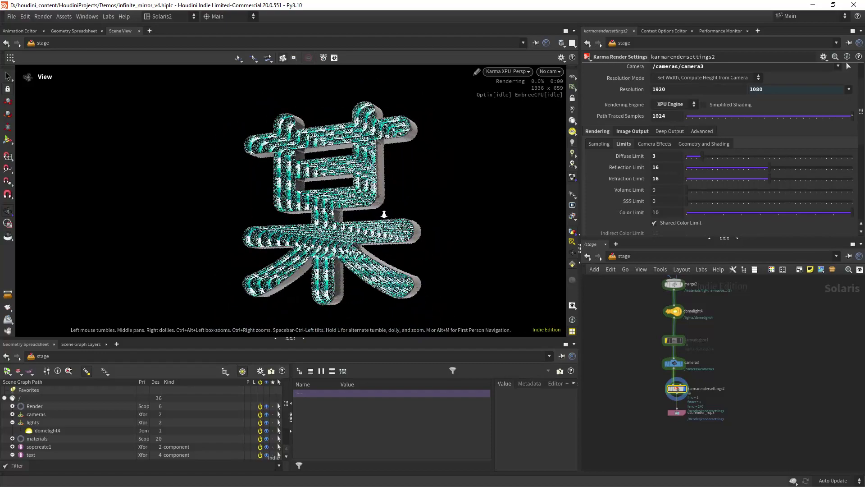
right_drag(384, 214, 410, 193)
middle_drag(409, 193, 417, 186)
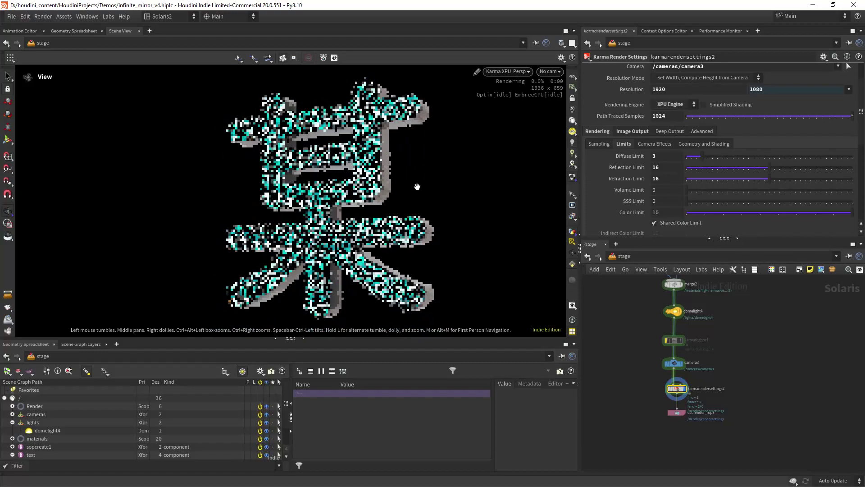
click(508, 71)
click(510, 106)
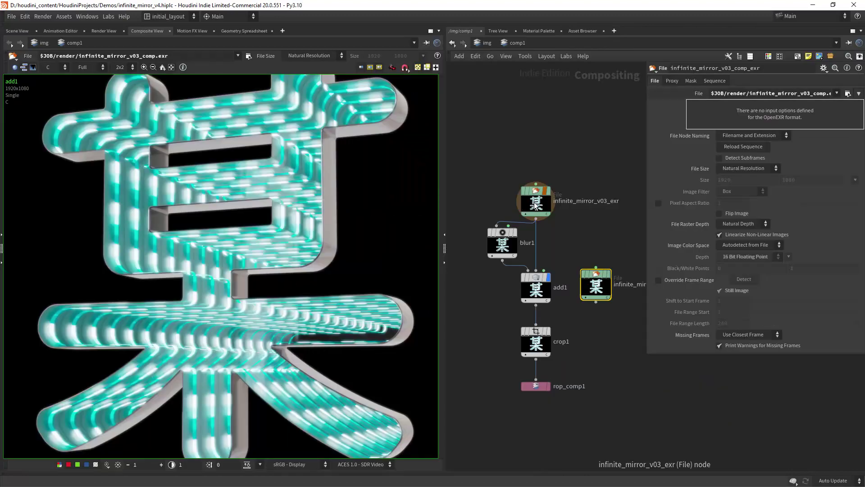
Compare the raw infinite_mirror_v03_exr render with the add1 glow result in the comp1 network, then display crop1
click(535, 203)
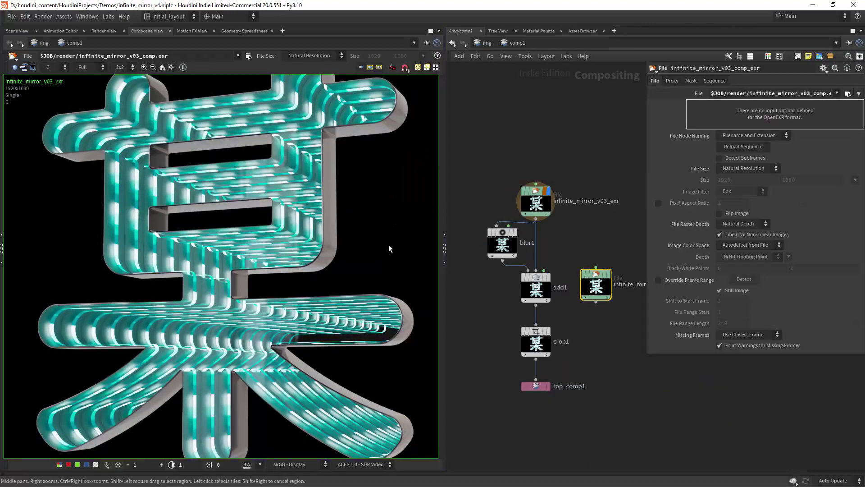
click(515, 232)
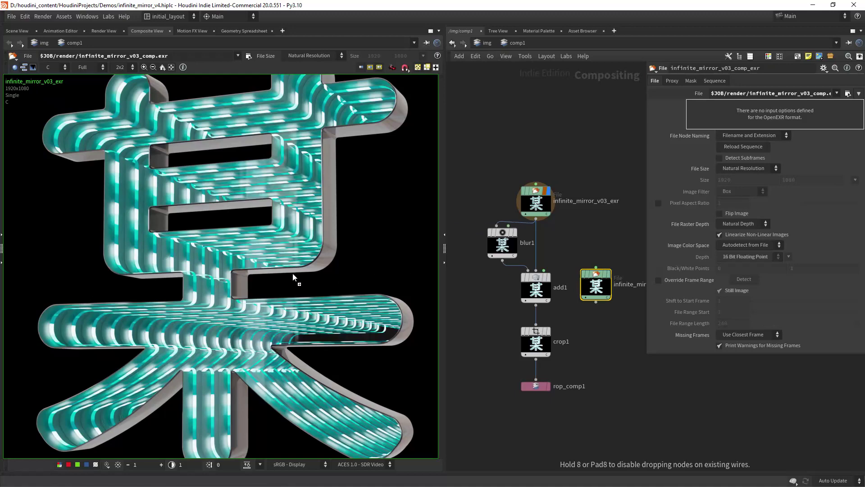
drag(533, 285, 298, 286)
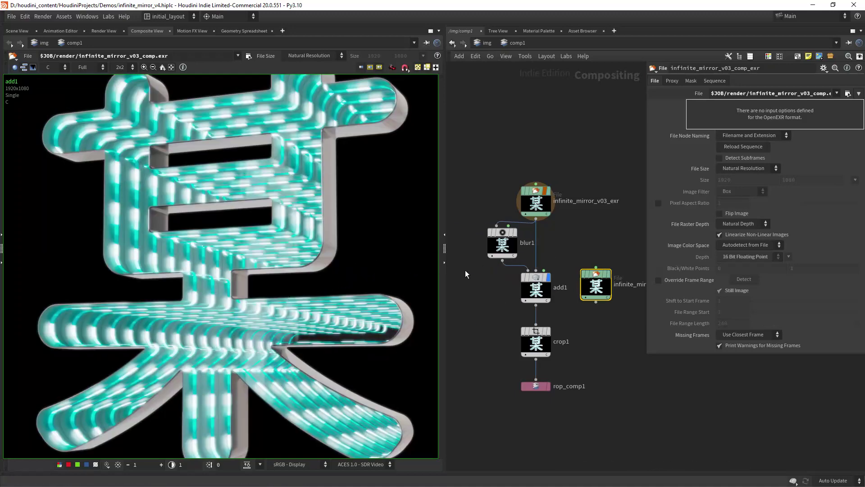
drag(533, 345, 341, 319)
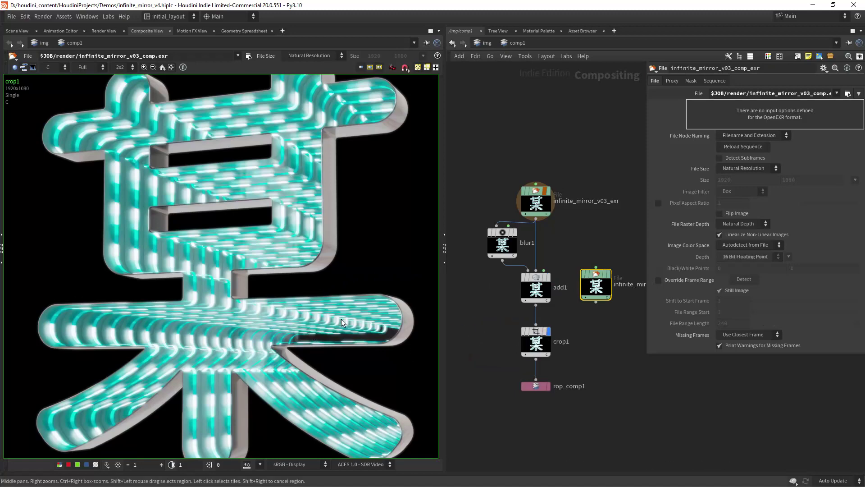
Inspect the final crop1 composite both as a full frame and close up on the mirrored character
scroll(352, 308, down, 5)
middle_drag(356, 321, 337, 323)
scroll(264, 334, up, 3)
scroll(337, 323, up, 3)
scroll(312, 308, down, 5)
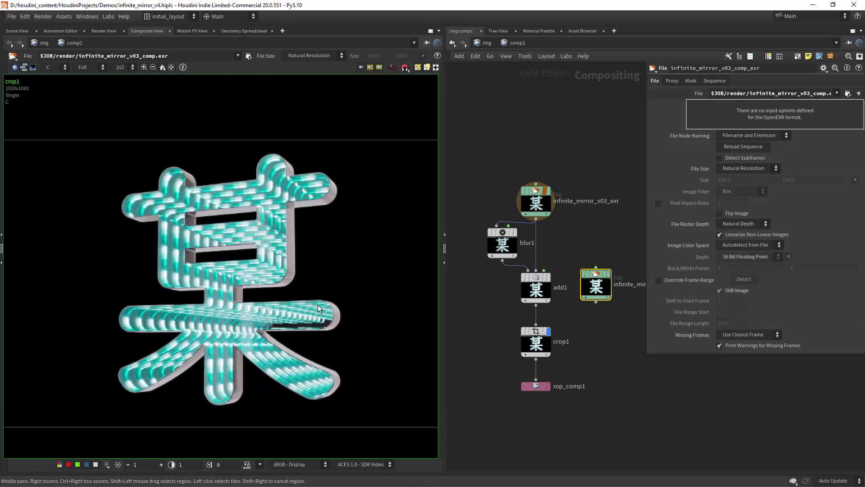
scroll(320, 297, up, 4)
scroll(332, 302, down, 5)
middle_drag(342, 302, 317, 301)
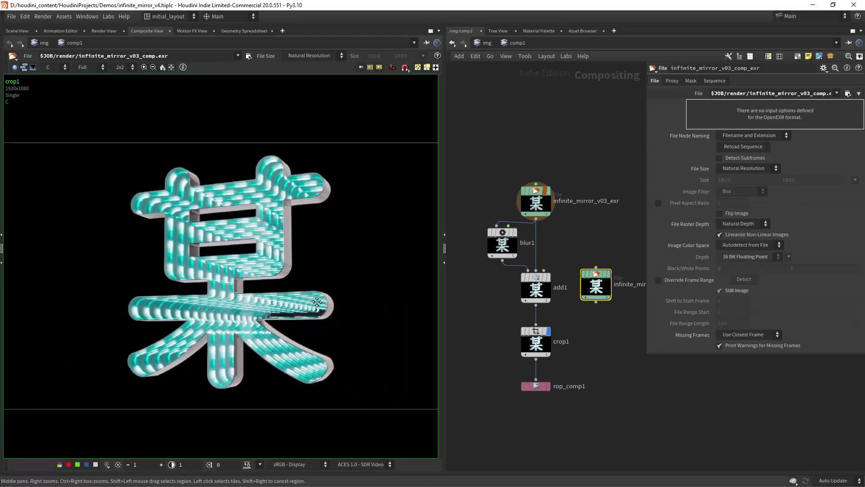
scroll(317, 302, up, 2)
scroll(318, 297, up, 2)
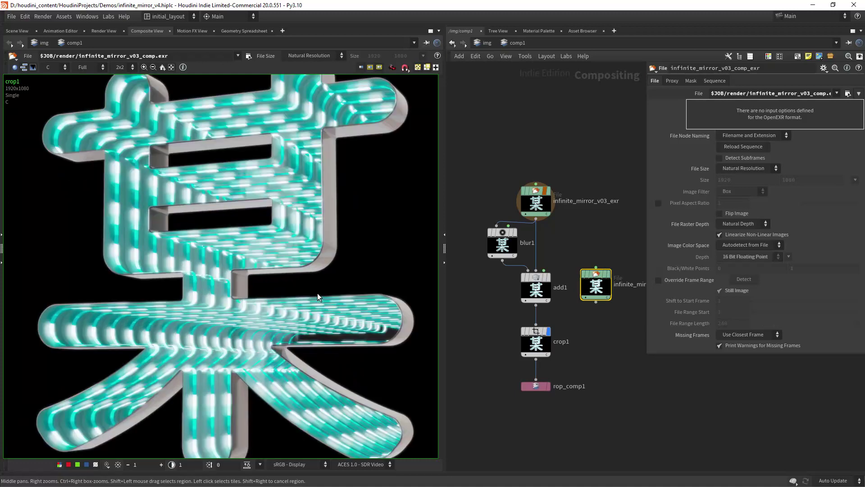